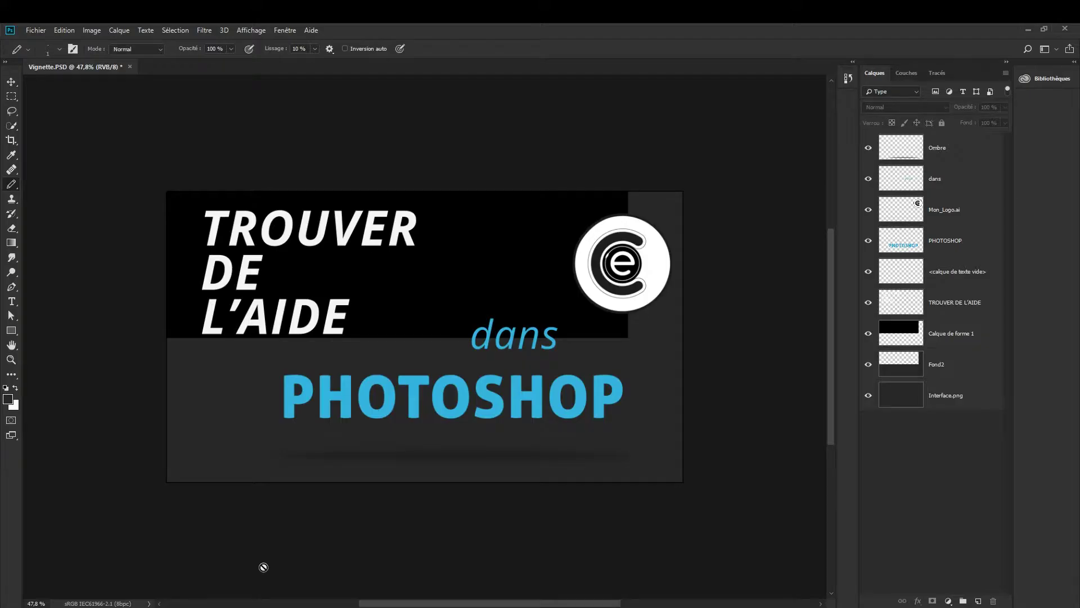
- Select the Move tool and open the Aide (Help) menu over Vignette.PSD
click(12, 82)
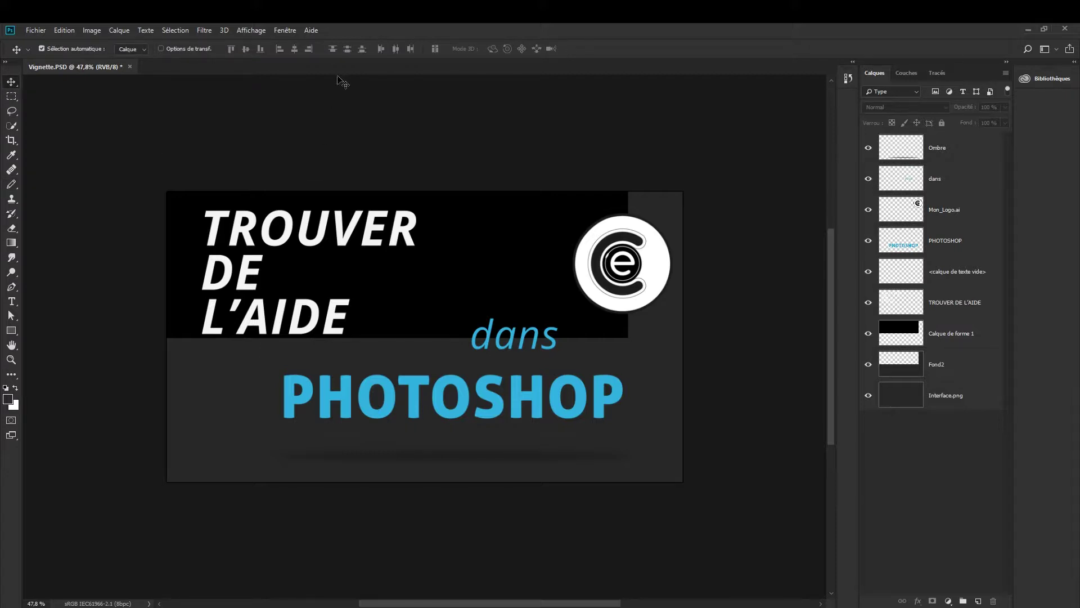
click(311, 30)
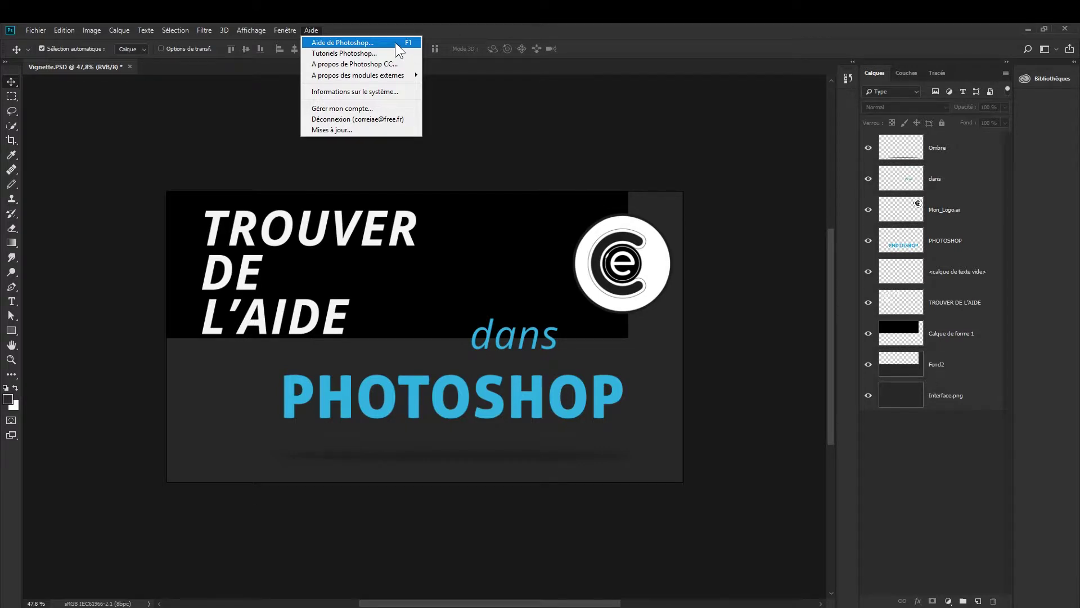
- Open Aide de Photoshop… and browse the Formation et support Adobe Photoshop web page
click(395, 42)
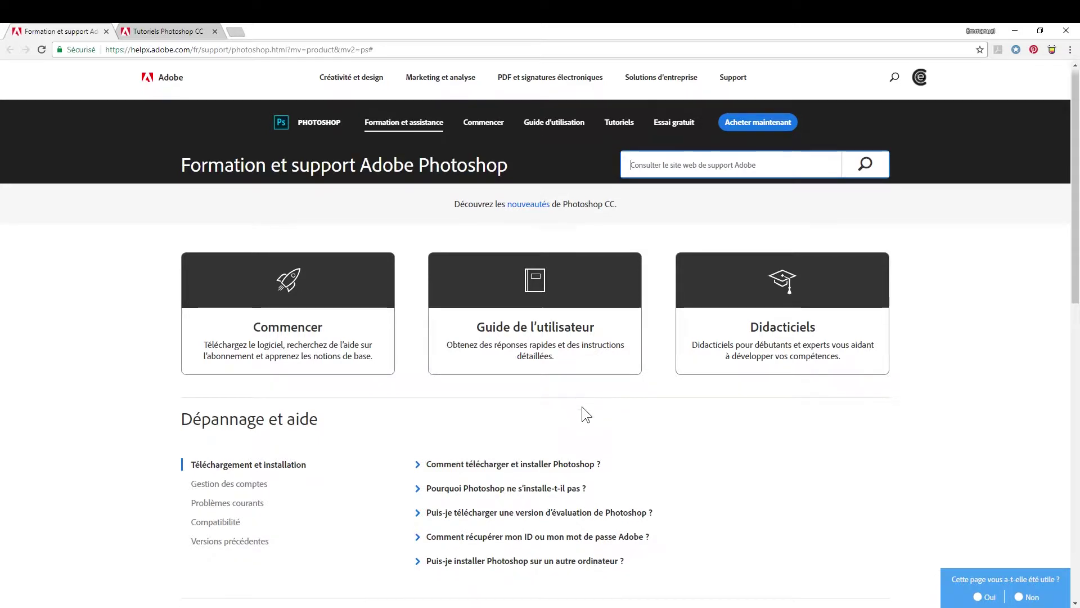
scroll(582, 406, down, 1)
scroll(341, 385, down, 3)
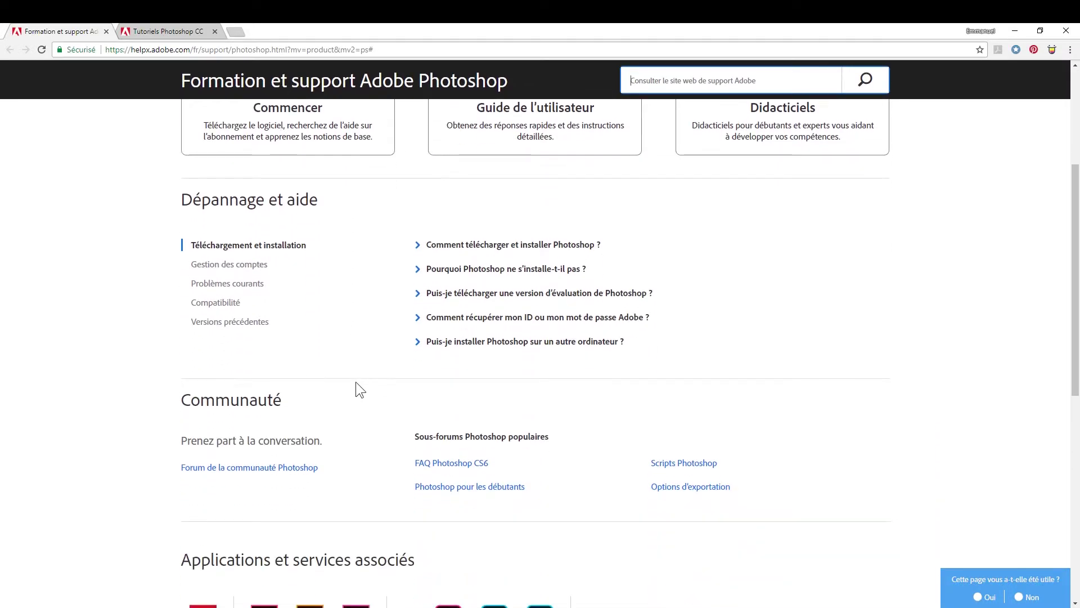
scroll(137, 301, down, 1)
scroll(138, 301, down, 1)
scroll(144, 298, up, 5)
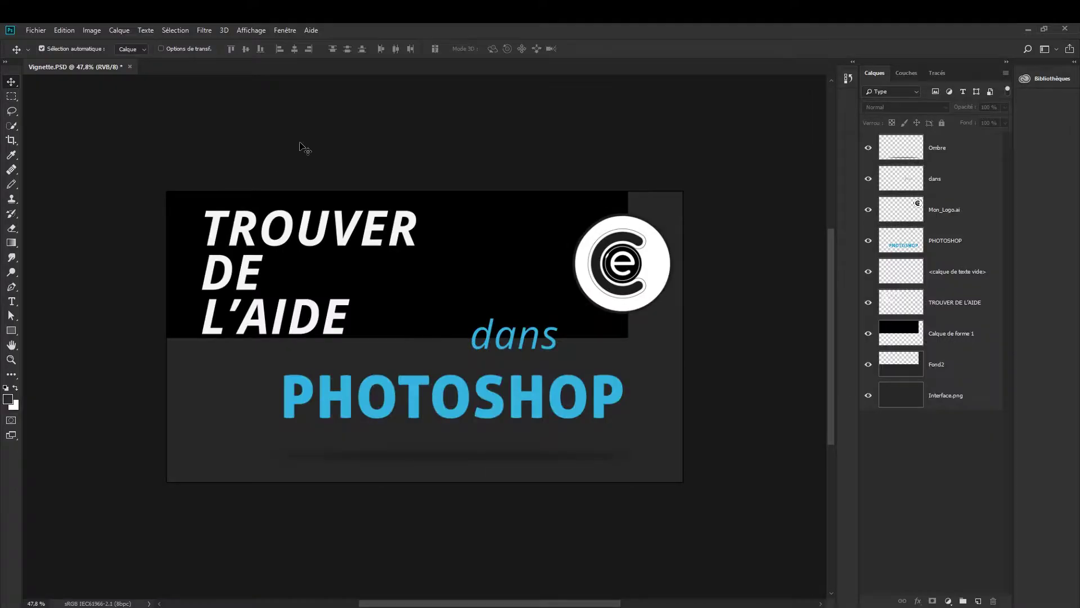
- Open Aide > Tutoriels Photoshop… and browse the beginner and design tutorial collections
click(313, 31)
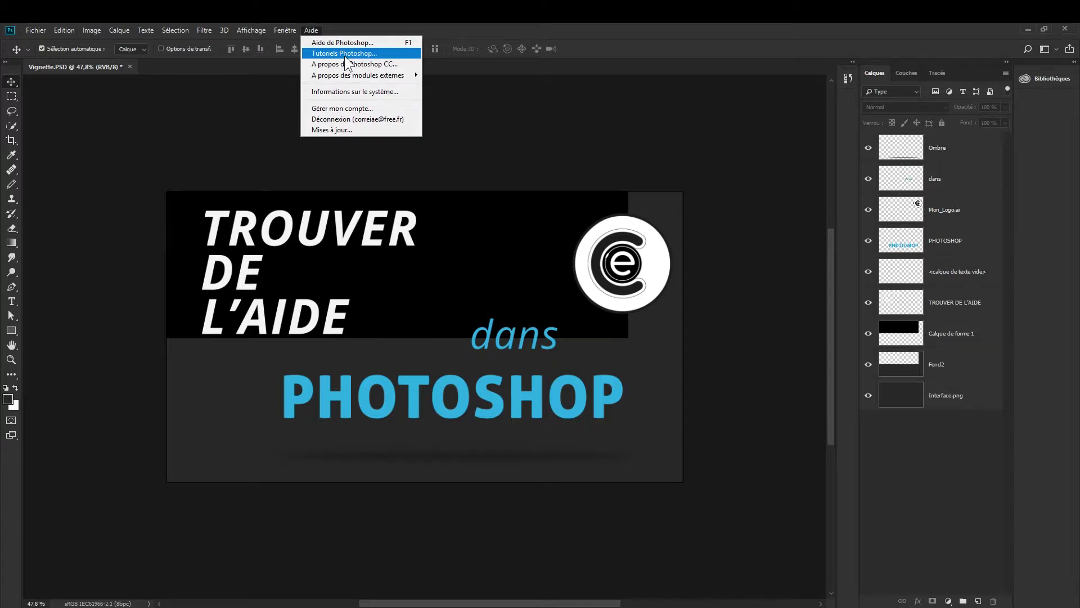
click(346, 54)
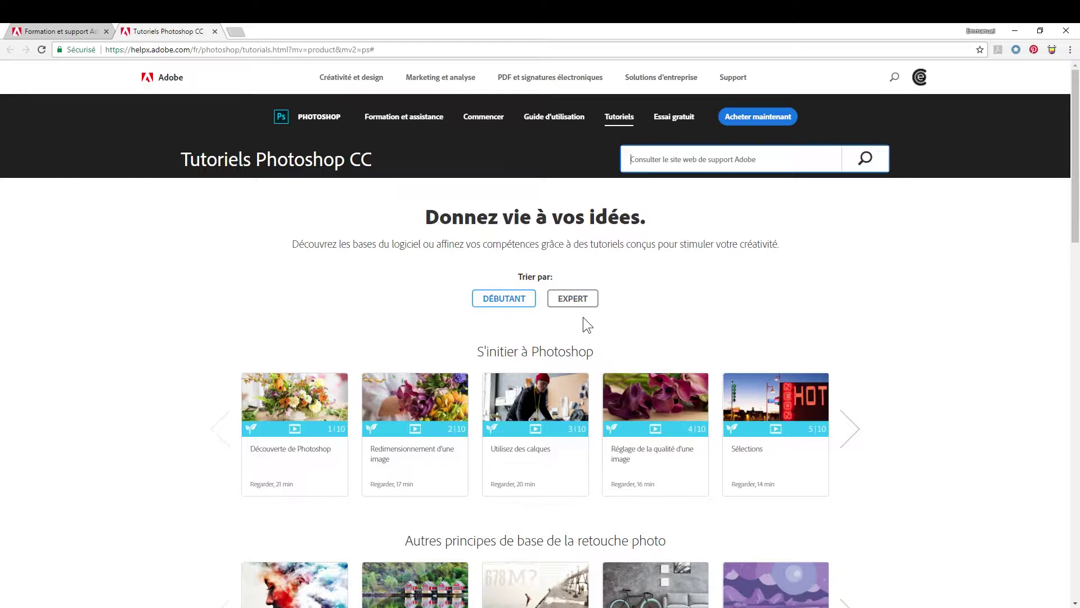
scroll(599, 322, down, 2)
scroll(707, 317, down, 3)
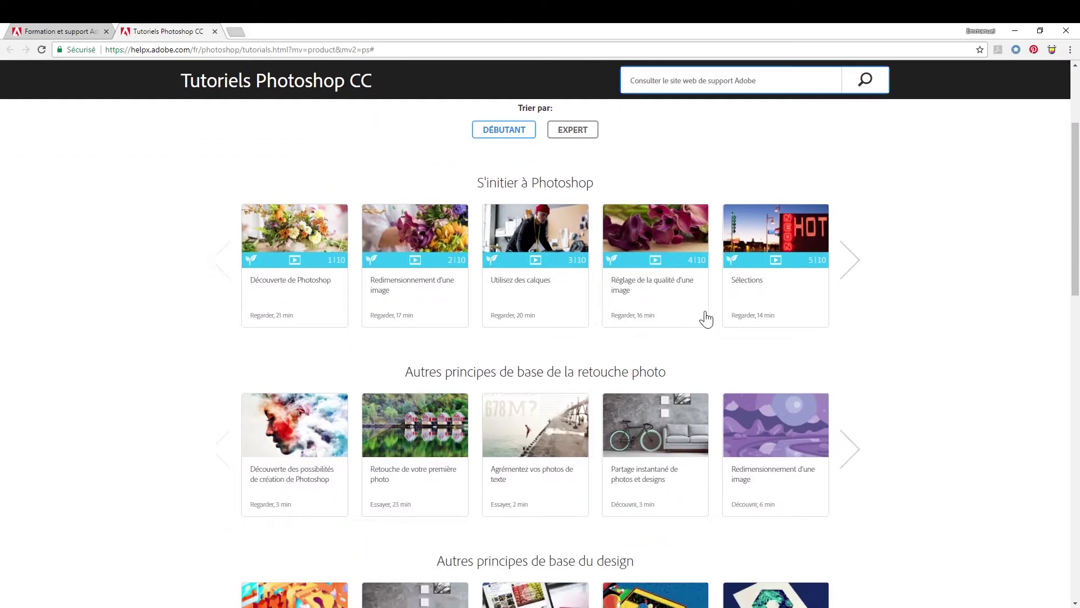
scroll(711, 303, down, 3)
scroll(712, 302, down, 4)
scroll(712, 302, down, 2)
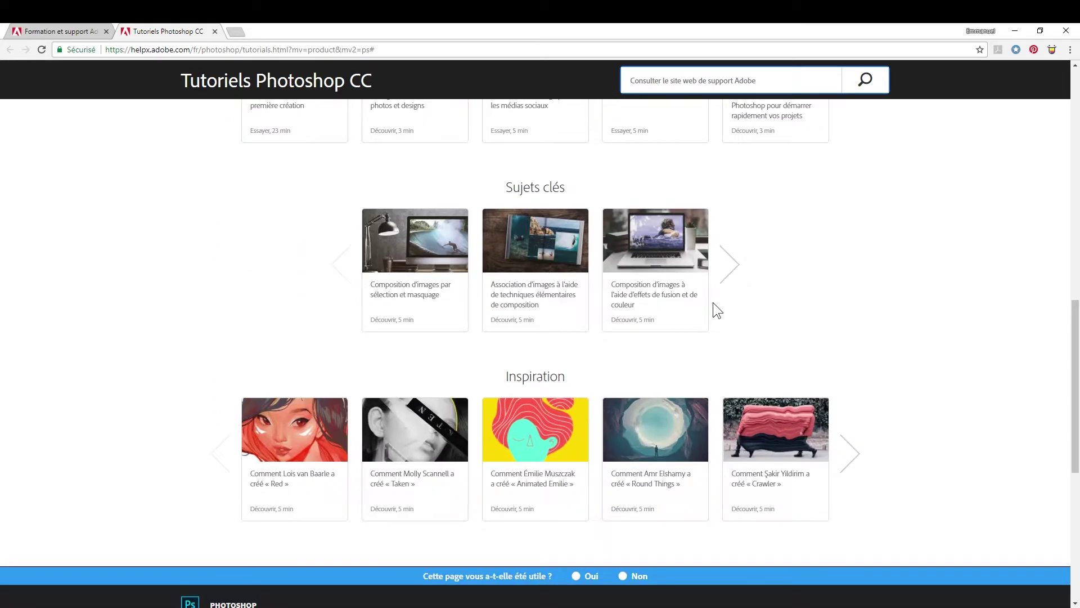
scroll(709, 303, up, 5)
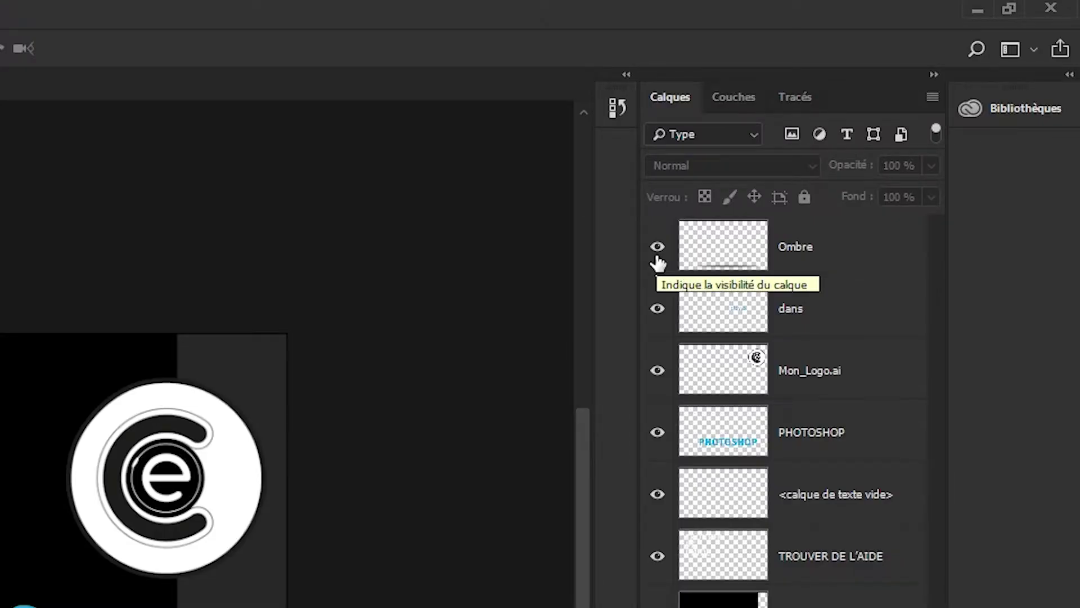
- Hide the Ombre layer by toggling its eye icon
click(657, 247)
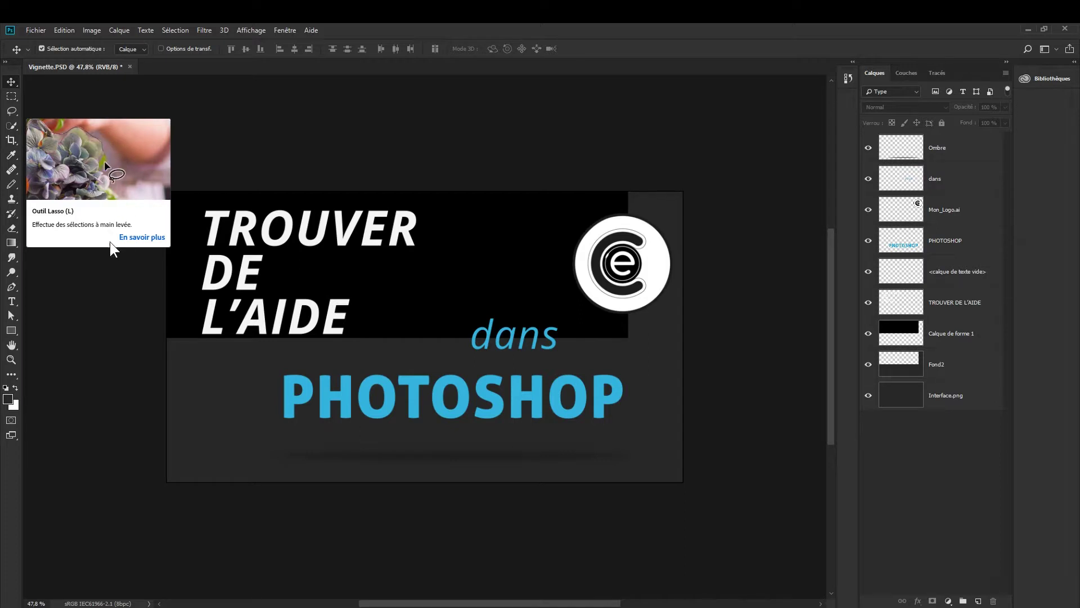
- Launch the recolouring tutorial from the Lasso tooltip's En savoir plus and advance it to step 2 of 4
click(137, 238)
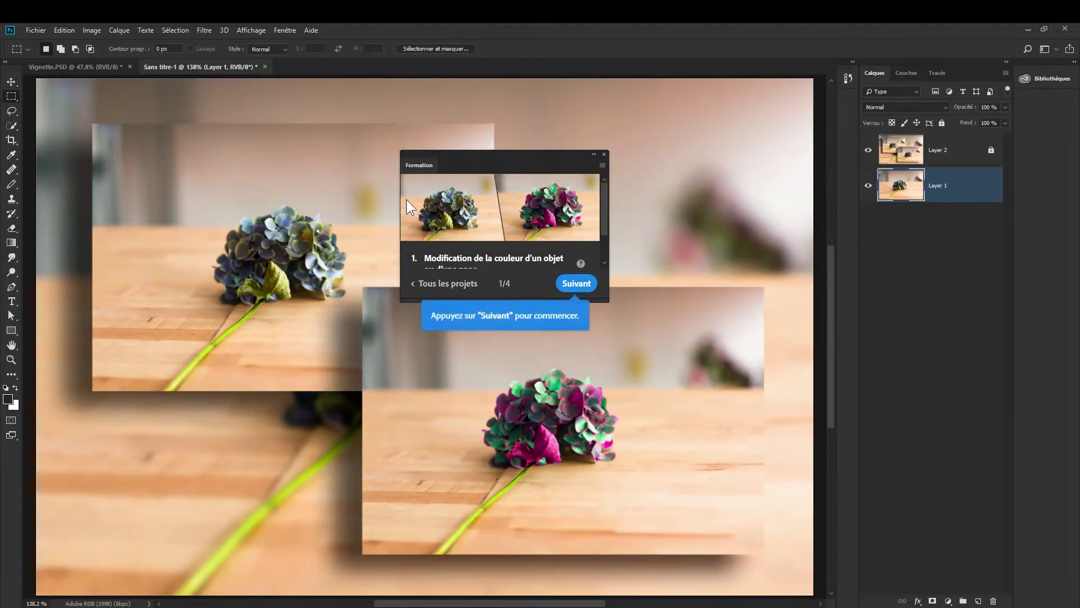
mouse_move(461, 155)
mouse_down()
mouse_move(411, 152)
mouse_move(430, 177)
mouse_up()
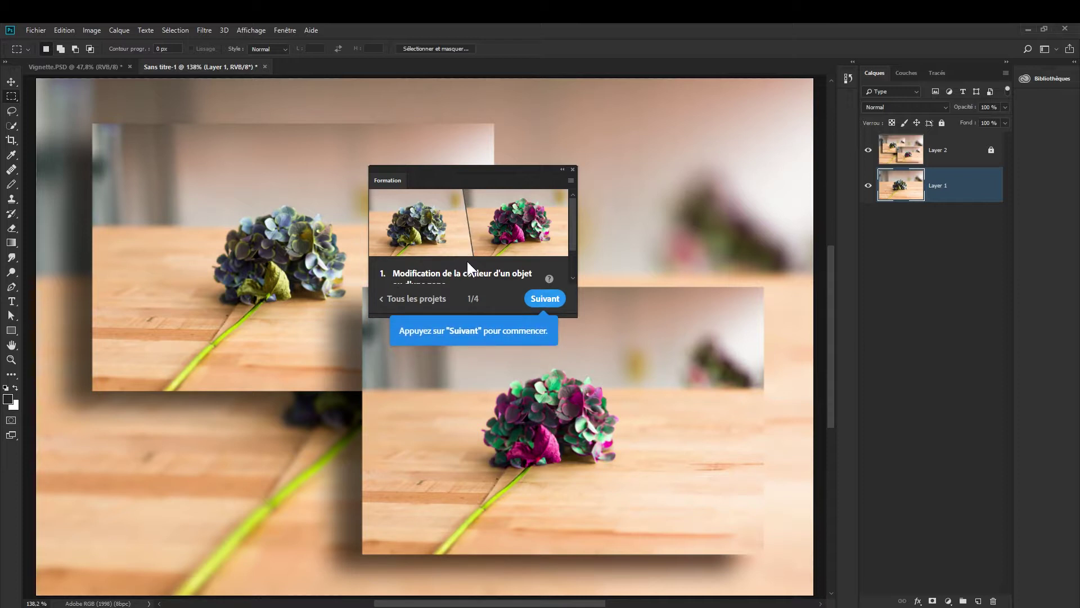
click(498, 321)
click(543, 298)
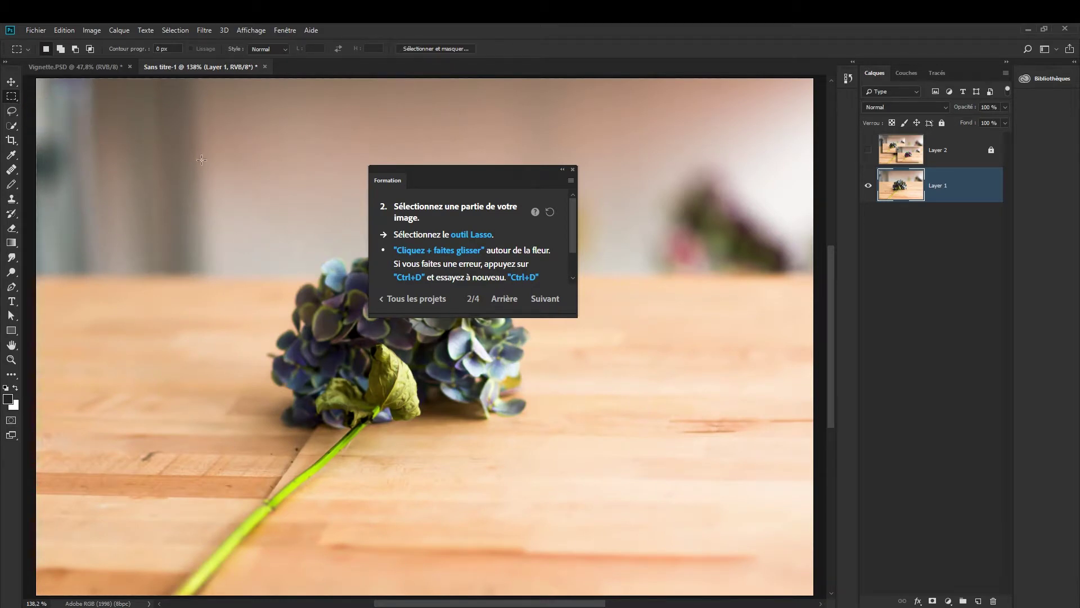
- Lasso a freehand selection around the flower and advance the tutorial to step 3
click(12, 110)
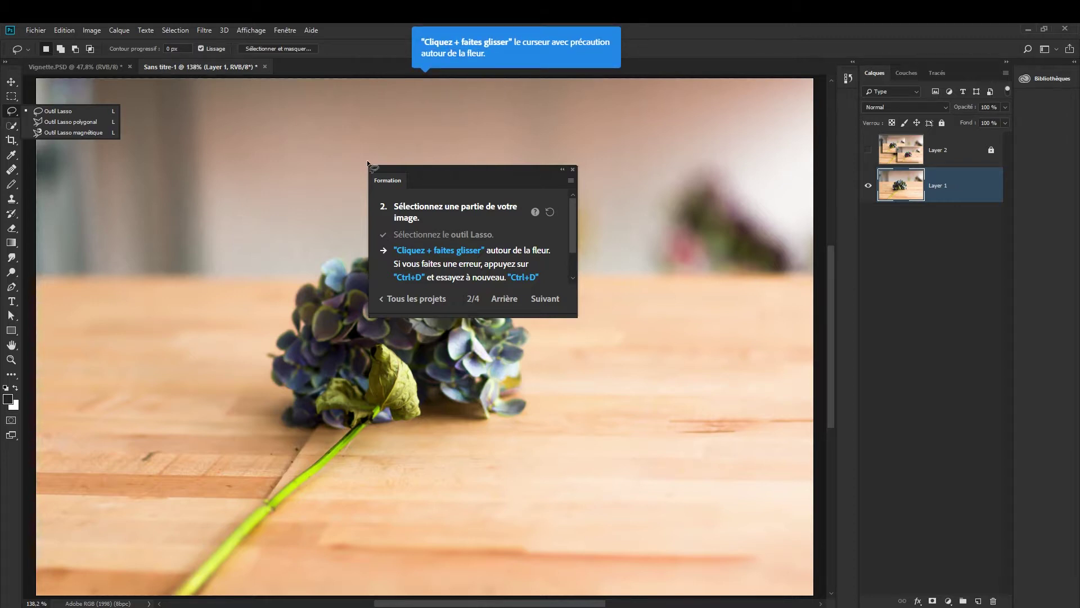
mouse_move(324, 176)
mouse_down()
mouse_move(662, 325)
mouse_move(383, 181)
mouse_move(329, 168)
mouse_up()
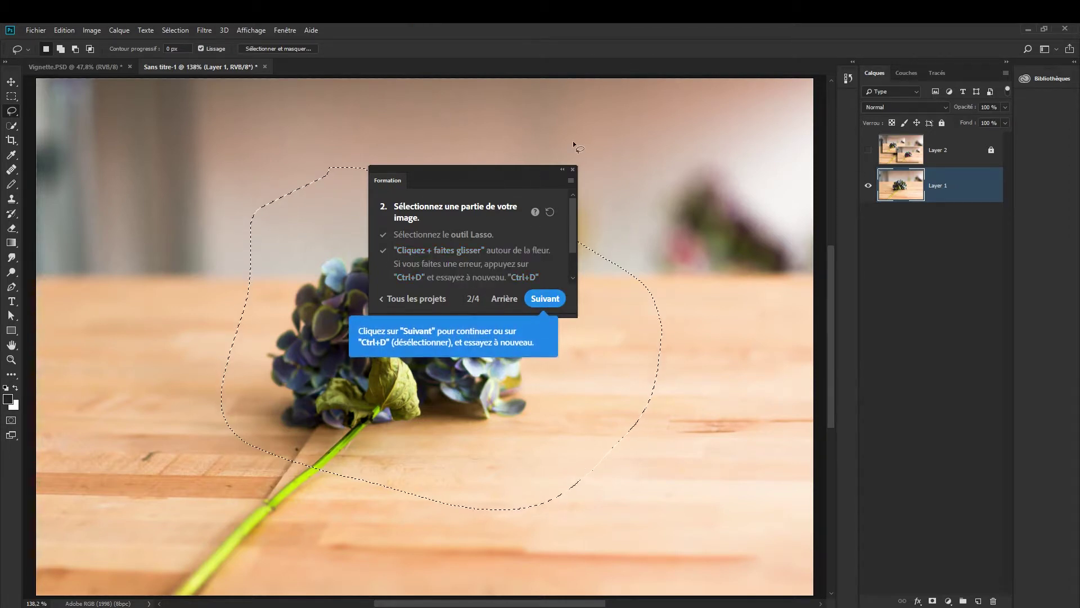
click(546, 298)
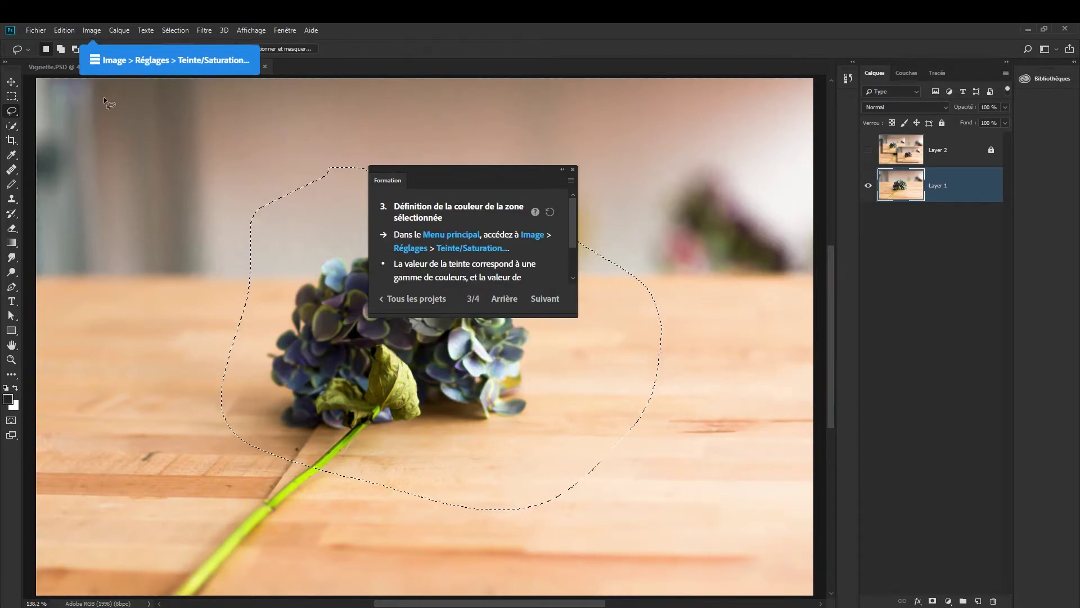
- Shift the selection's hue by +65 with Teinte/Saturation, turning the flower purple
click(93, 28)
mouse_move(104, 59)
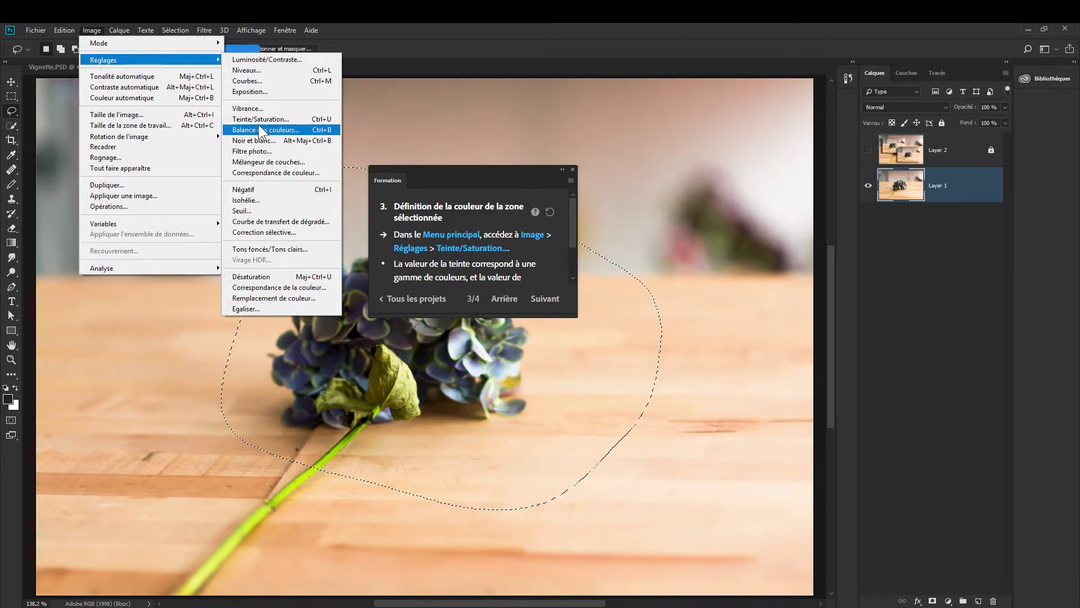
click(259, 120)
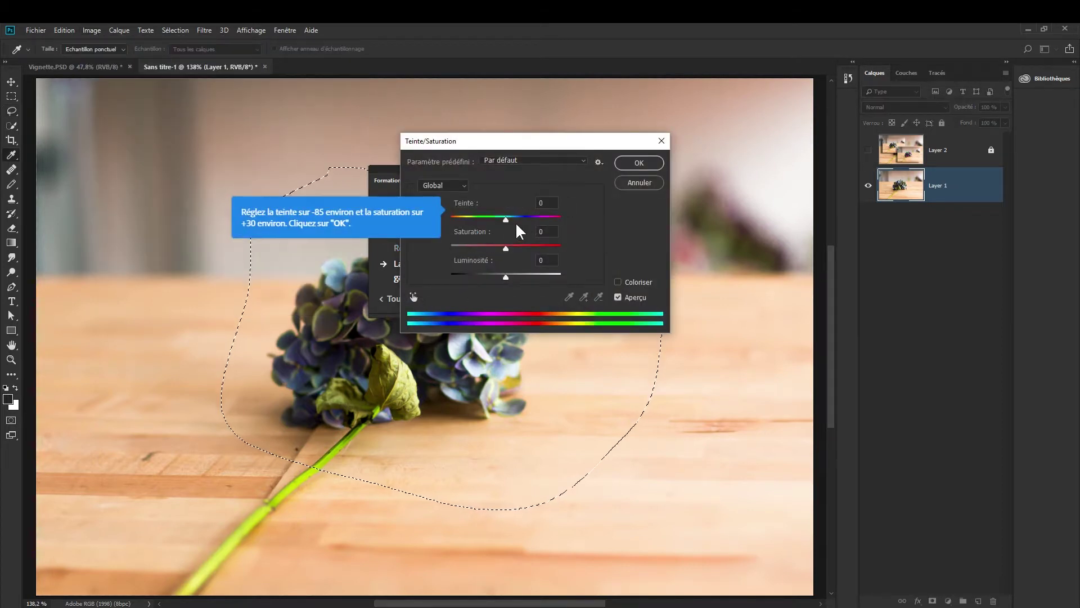
drag(526, 217, 542, 219)
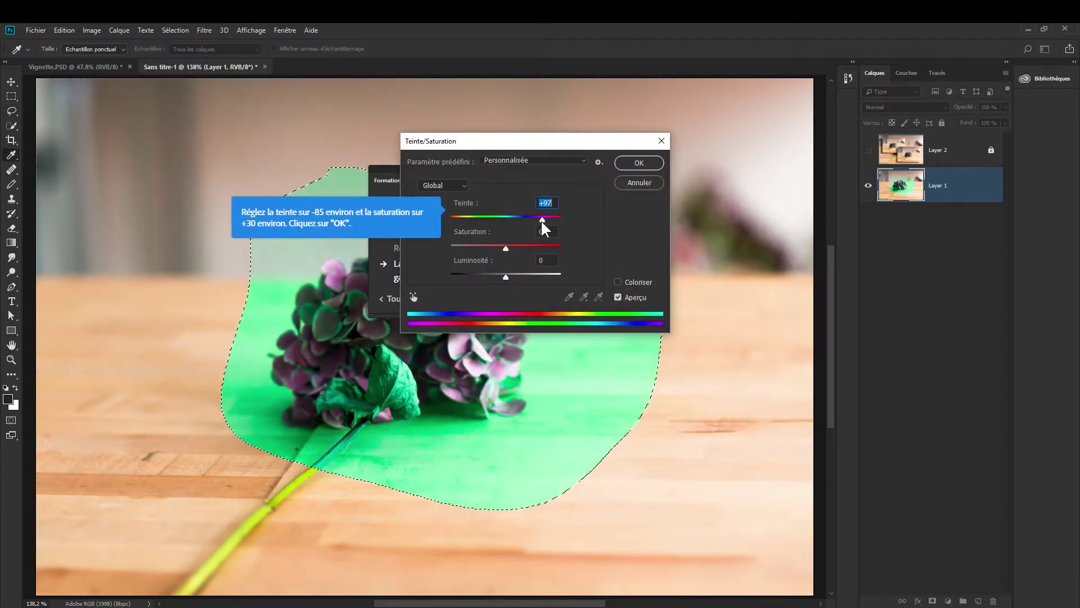
click(645, 166)
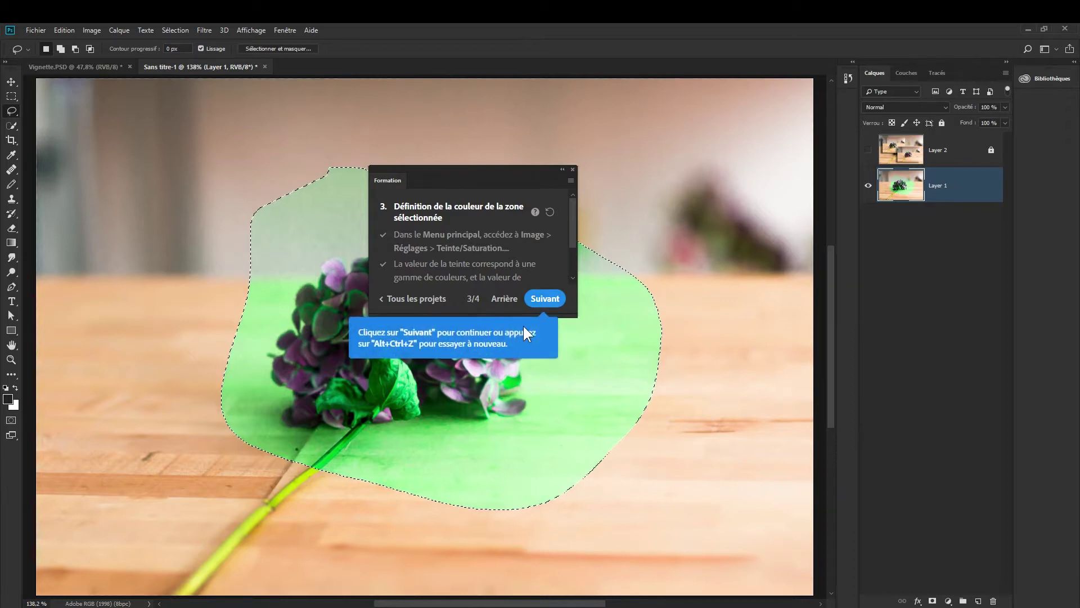
- Finish the tutorial, close its panel, deselect with Ctrl+D, and reopen Fenêtre > Formation
click(549, 302)
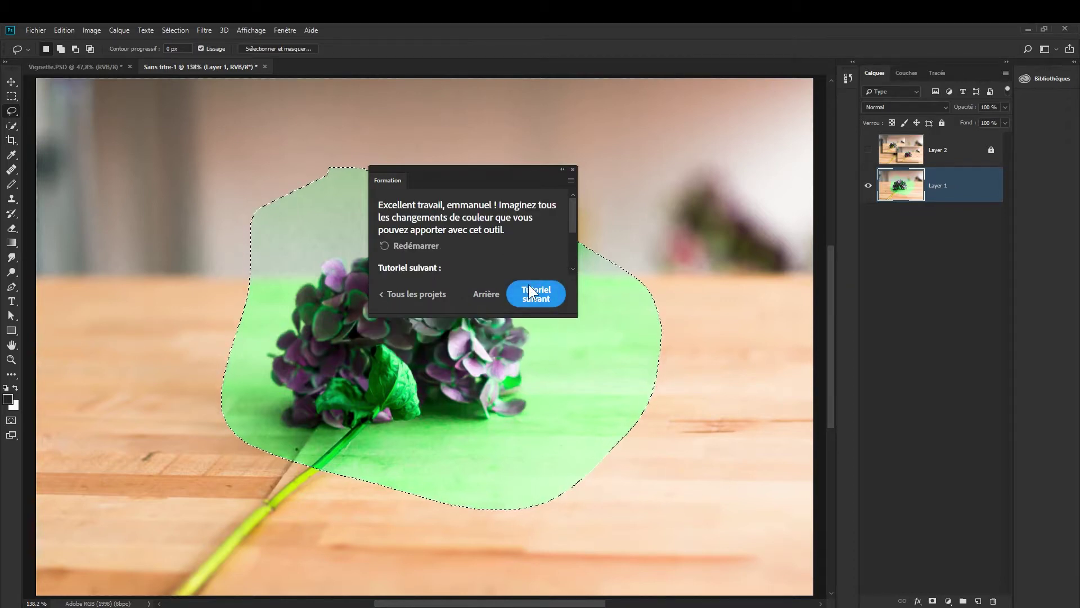
mouse_move(511, 167)
mouse_down()
mouse_move(630, 229)
mouse_move(488, 152)
mouse_up()
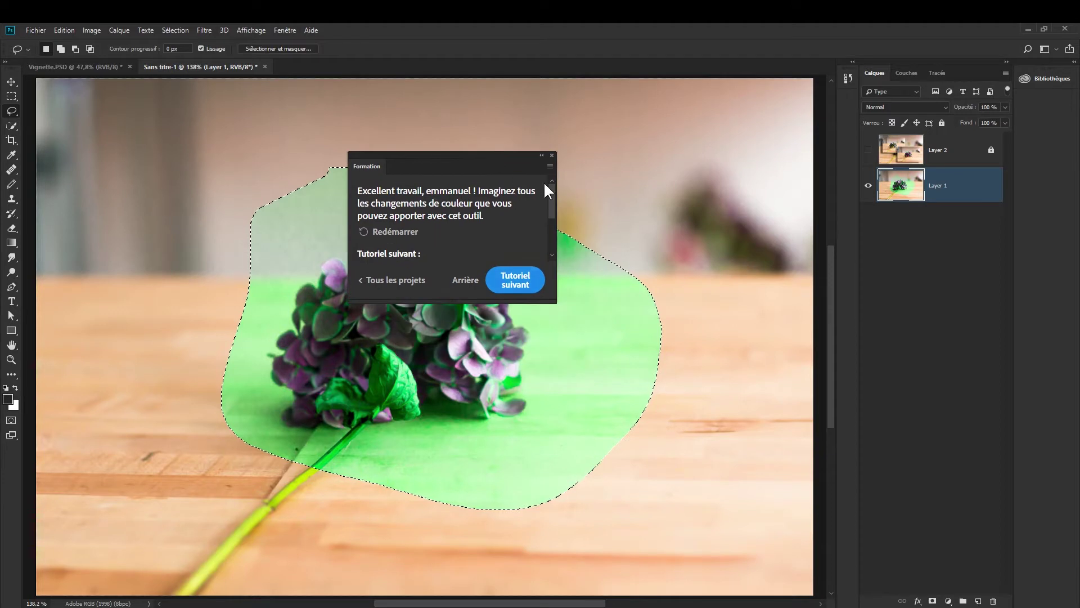
click(550, 153)
key(ctrl+d)
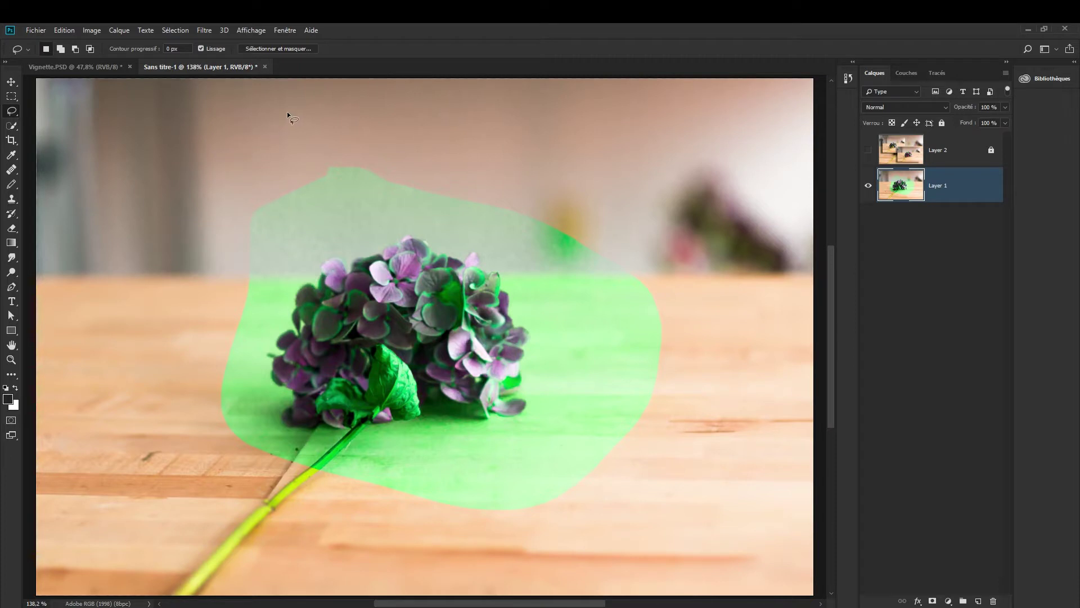
click(284, 31)
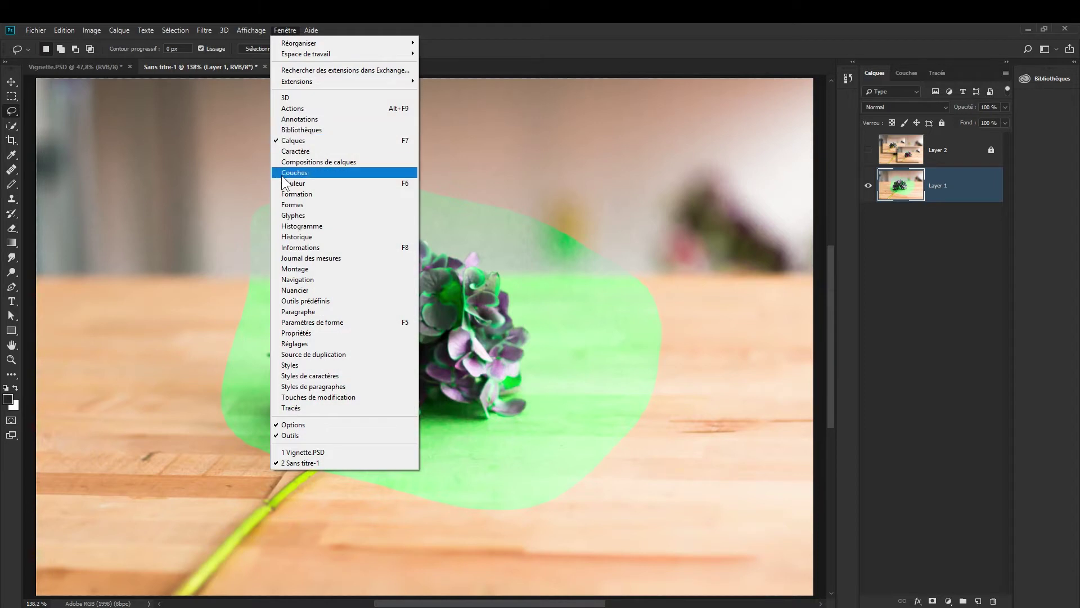
click(291, 194)
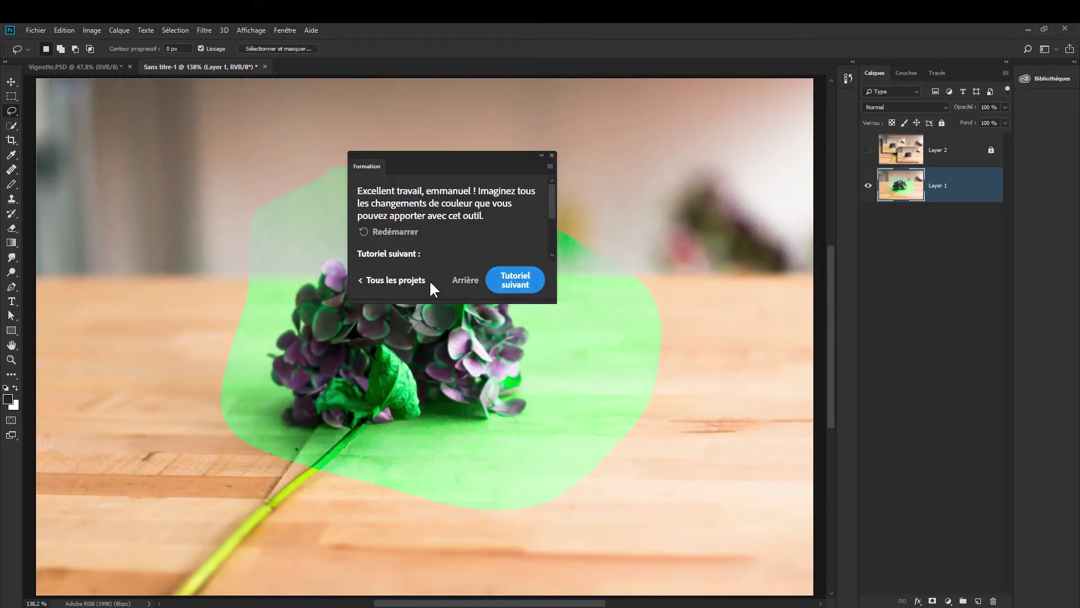
- Close the tutorial document without saving and enlarge the Formation panel
click(388, 279)
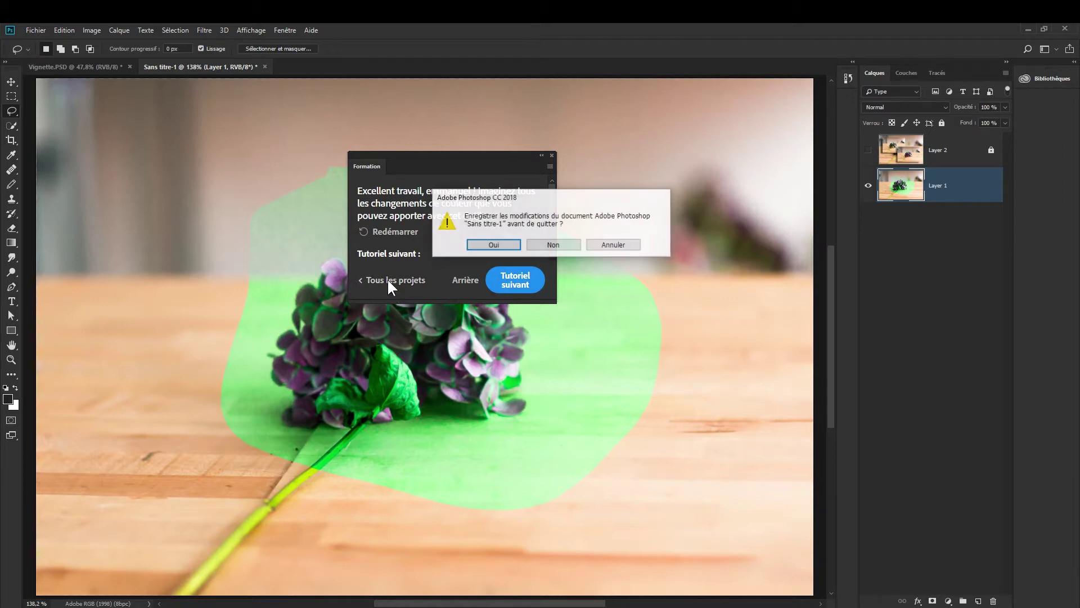
click(551, 244)
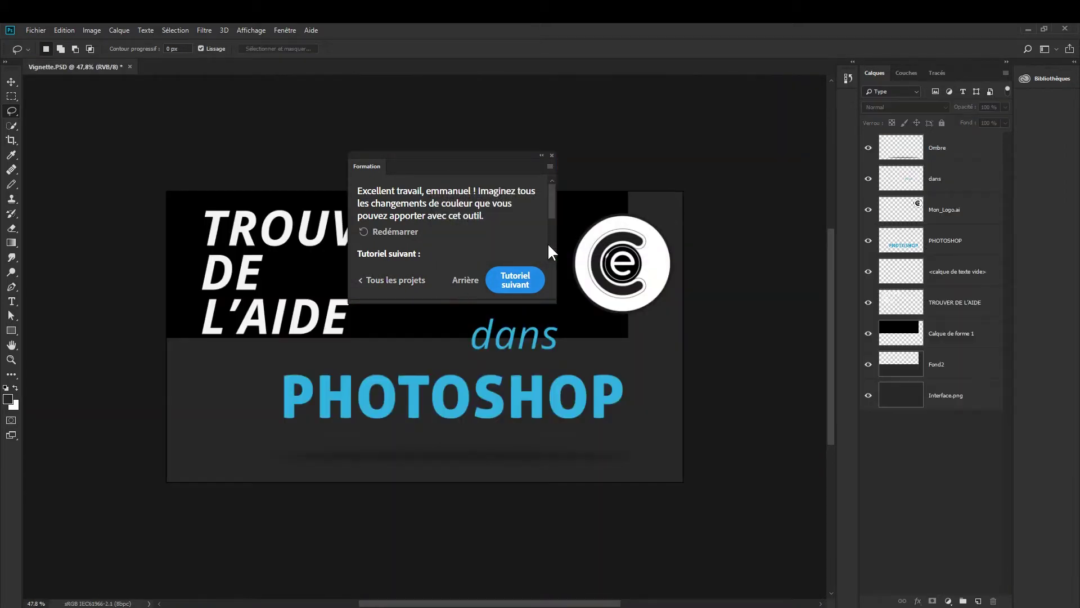
drag(550, 302, 562, 530)
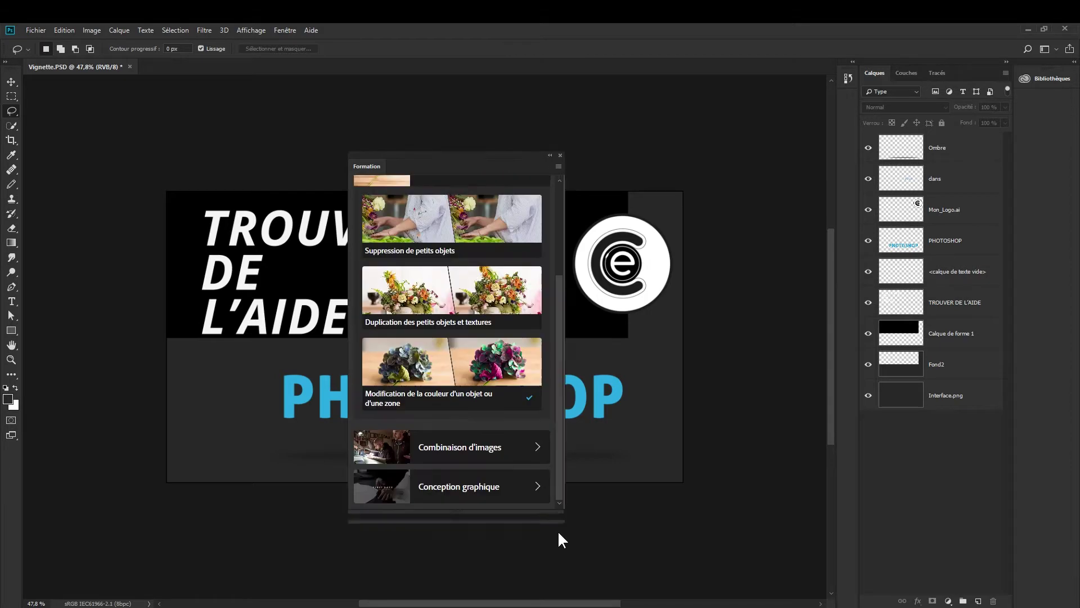
- Reposition and lengthen the Formation panel to list the Retouche tutorials, then open its panel menu
drag(566, 289, 574, 195)
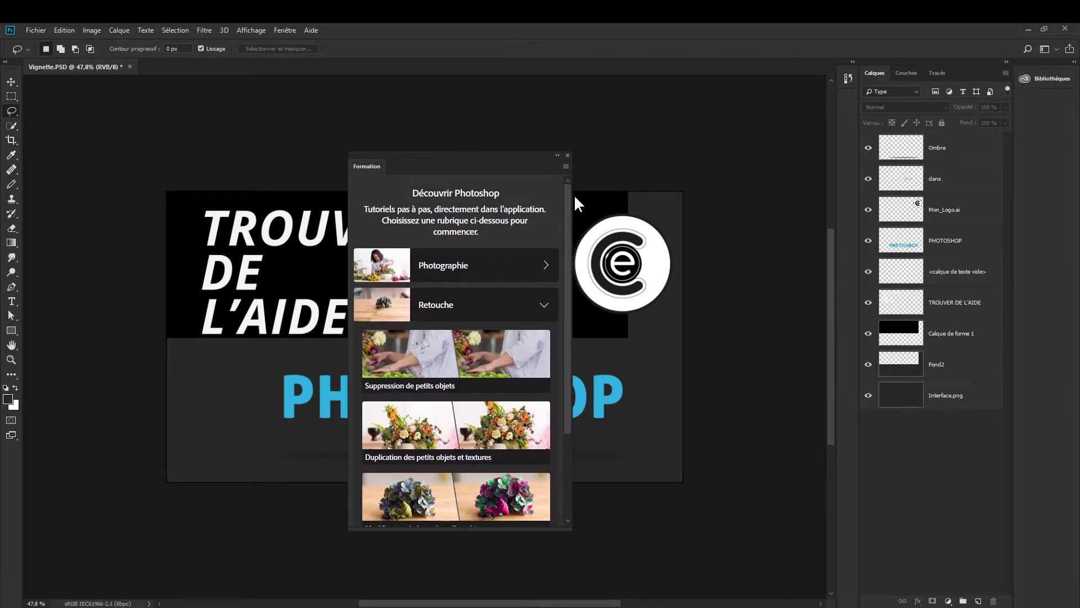
drag(495, 169, 473, 126)
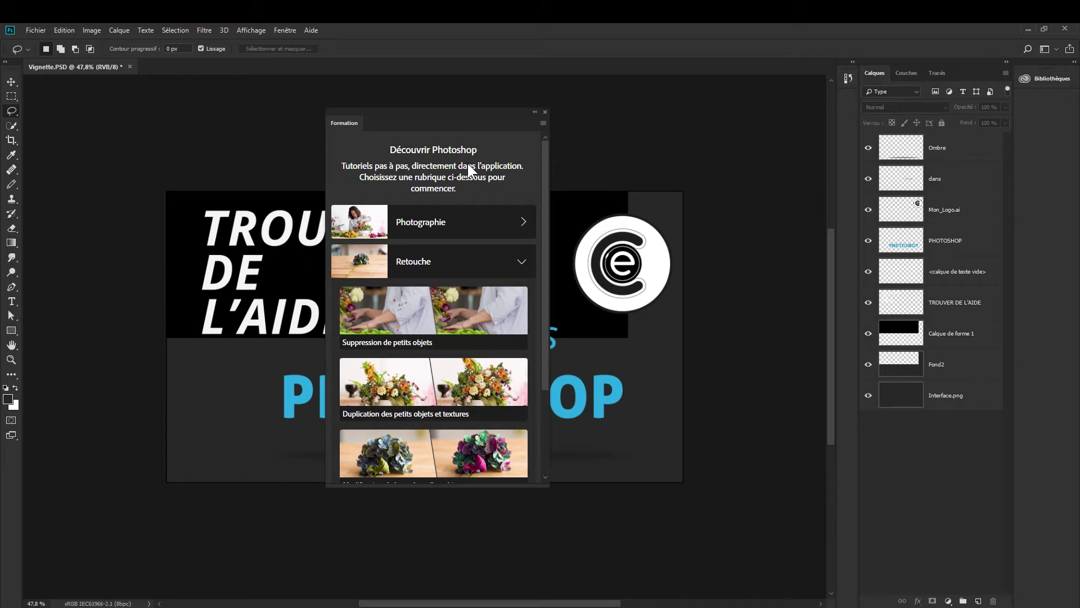
drag(452, 485, 458, 555)
scroll(543, 242, down, 2)
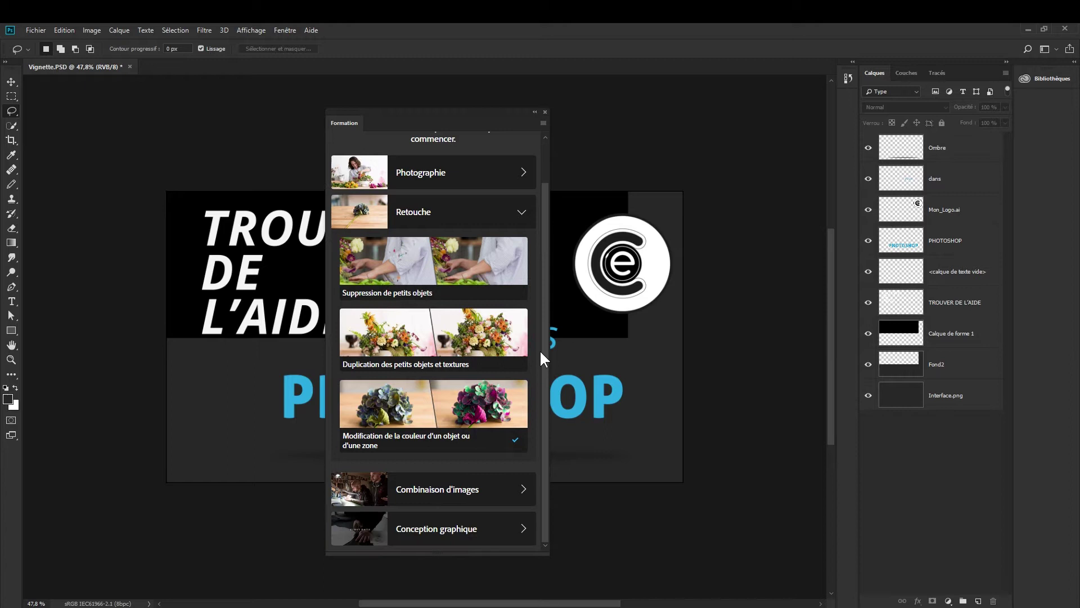
scroll(543, 253, up, 2)
click(544, 123)
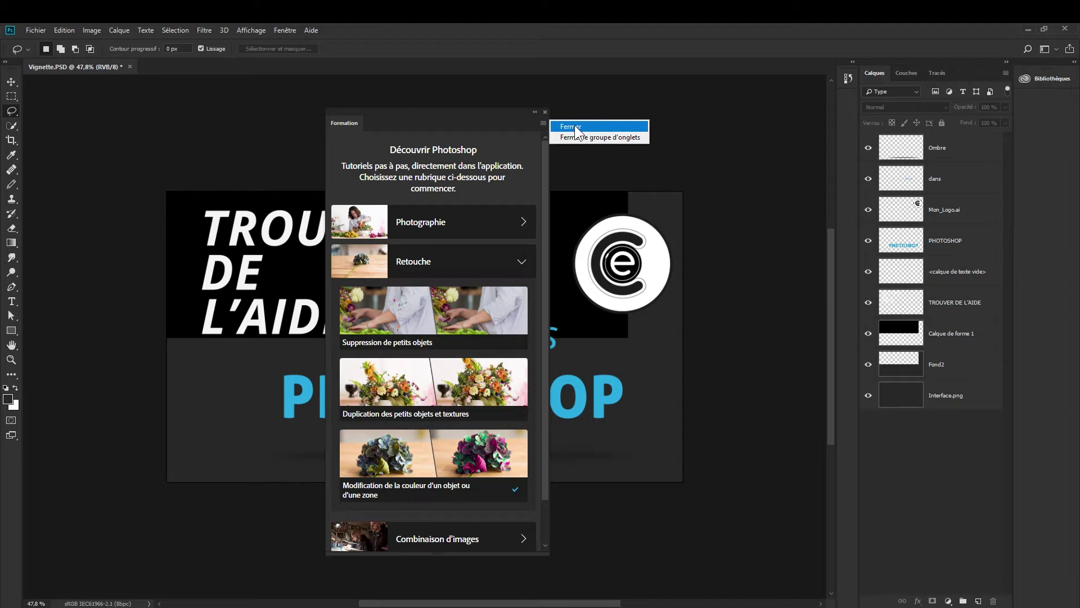
- Close the Formation panel and open the Edition menu's Préférences submenu
click(574, 127)
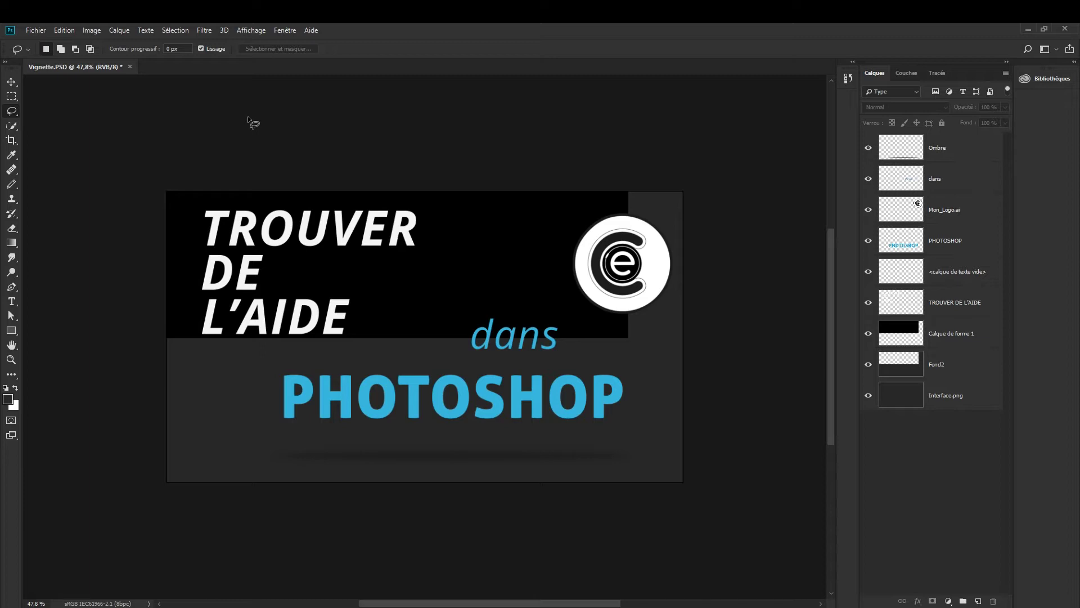
click(64, 30)
mouse_move(79, 479)
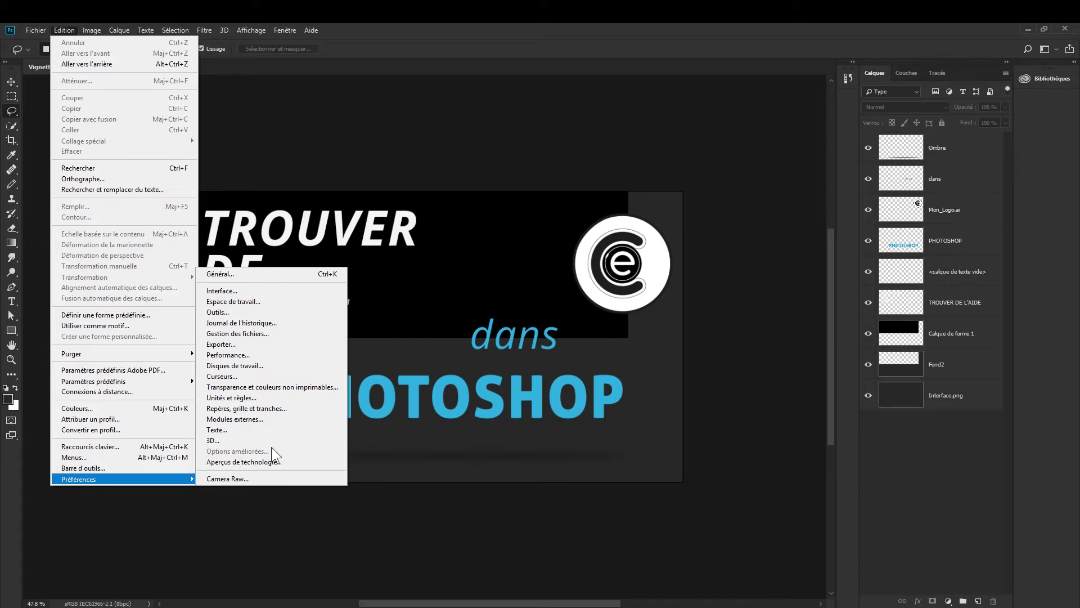
- In Préférences > Outils, toggle tooltip options and finally leave Afficher les info-bulles unchecked
click(228, 312)
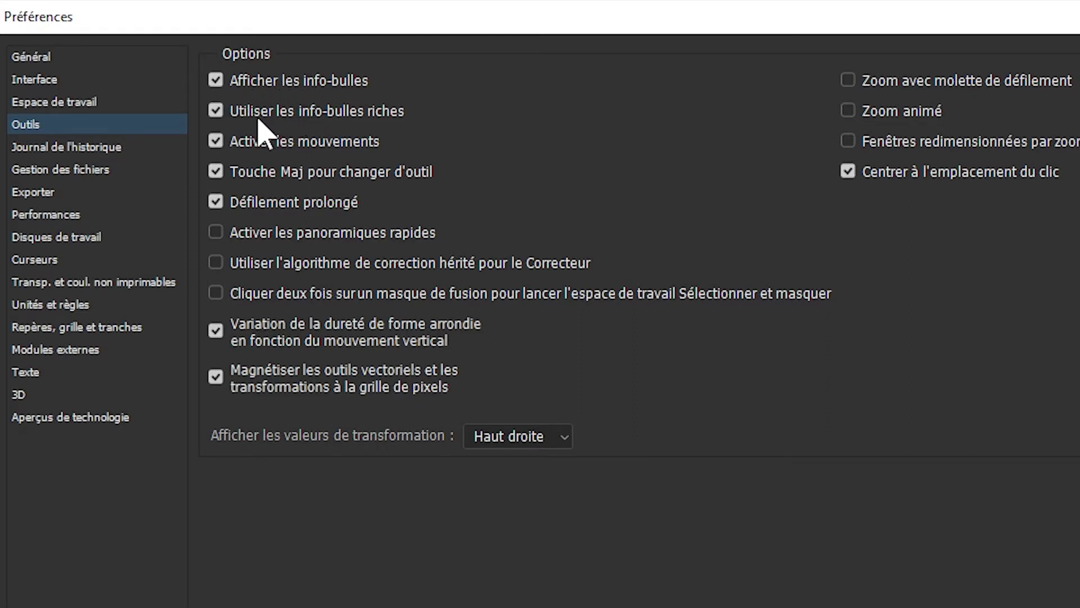
click(269, 80)
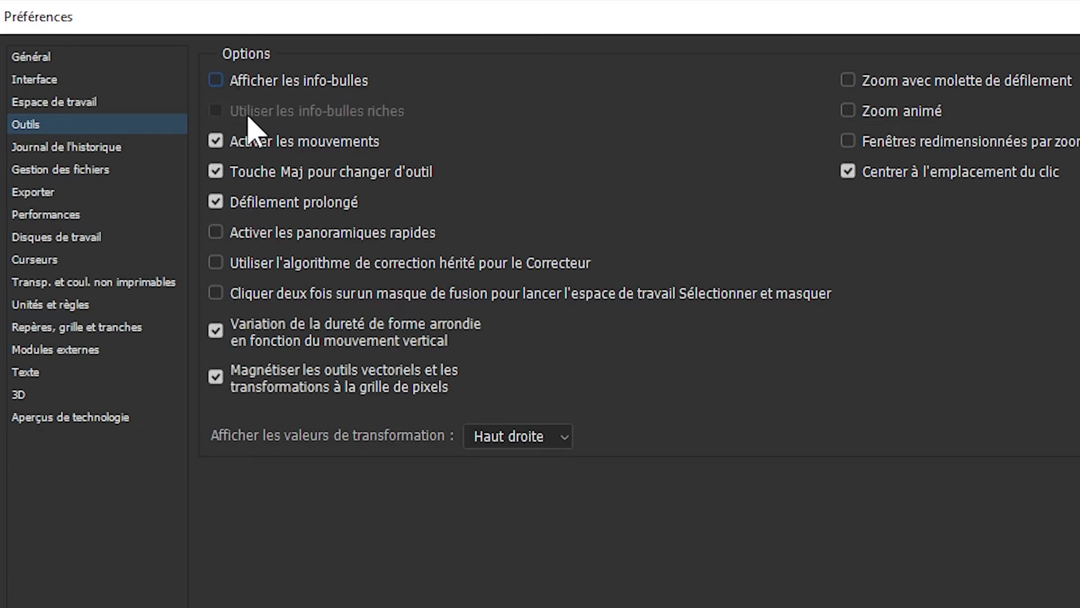
click(215, 80)
click(214, 112)
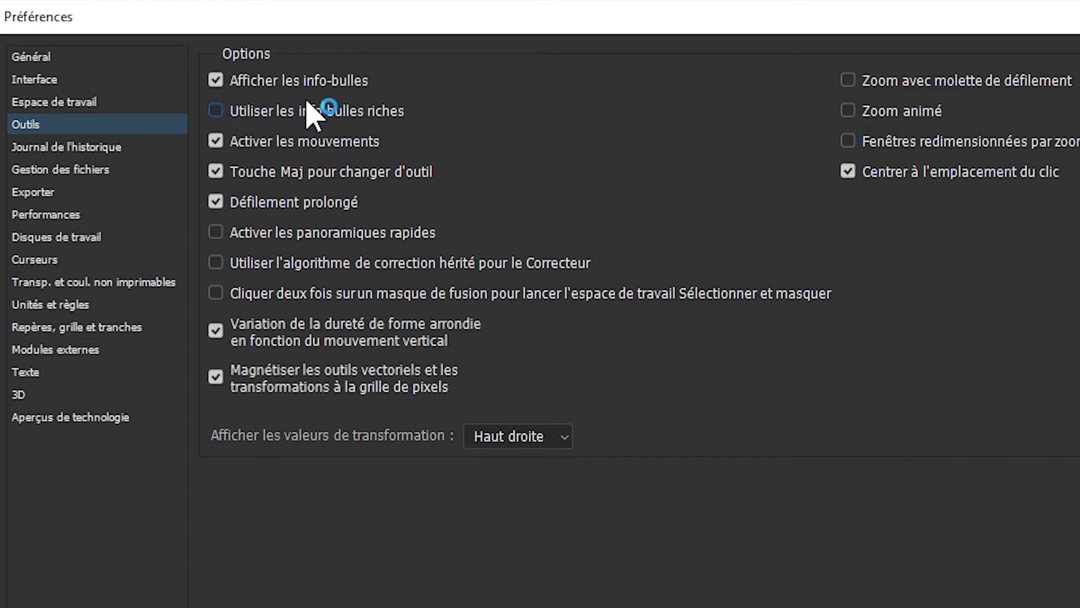
click(217, 81)
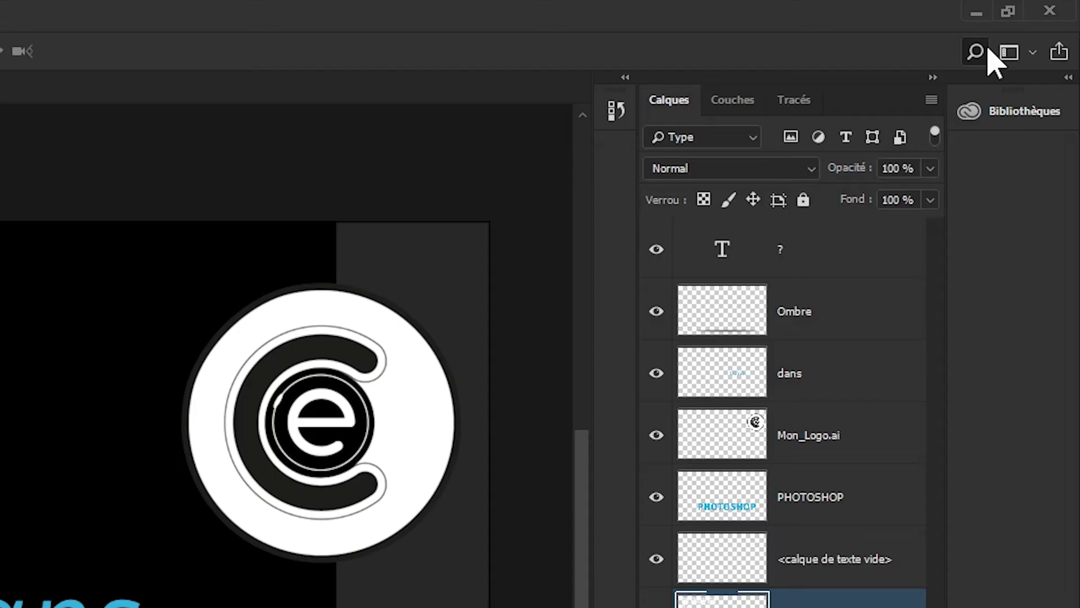
- Quick-search 'règle' under the Photoshop tab to list Règles, Outil Règle and Unités et règles
click(986, 51)
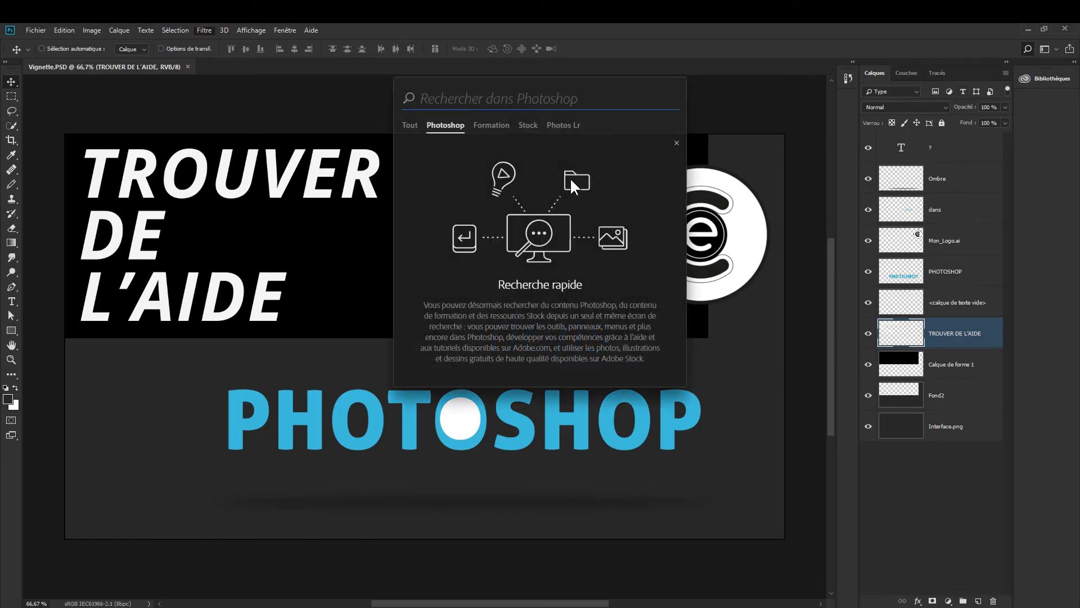
click(419, 128)
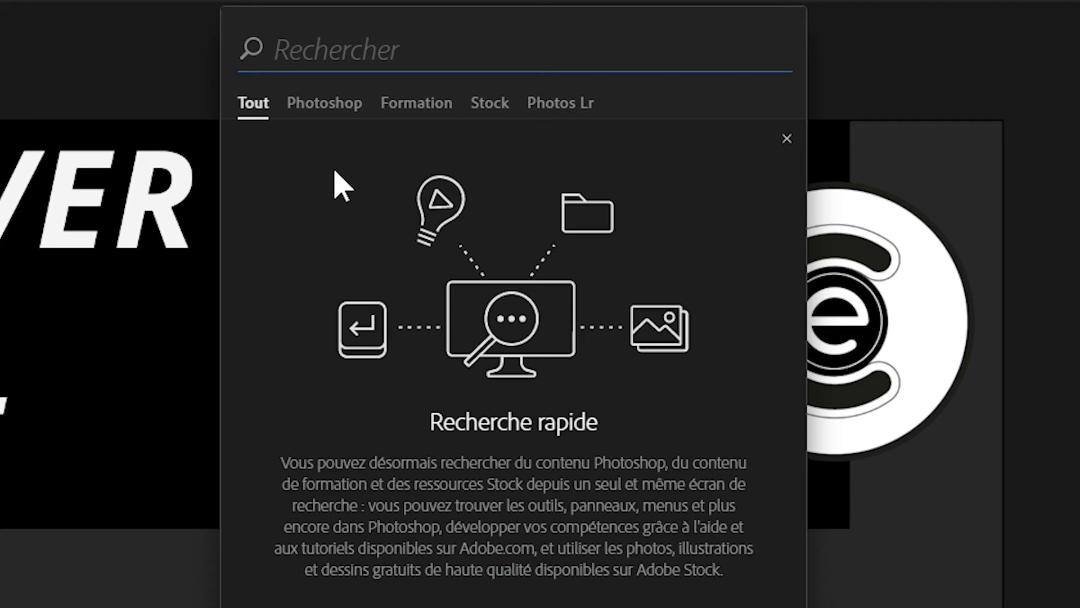
click(334, 110)
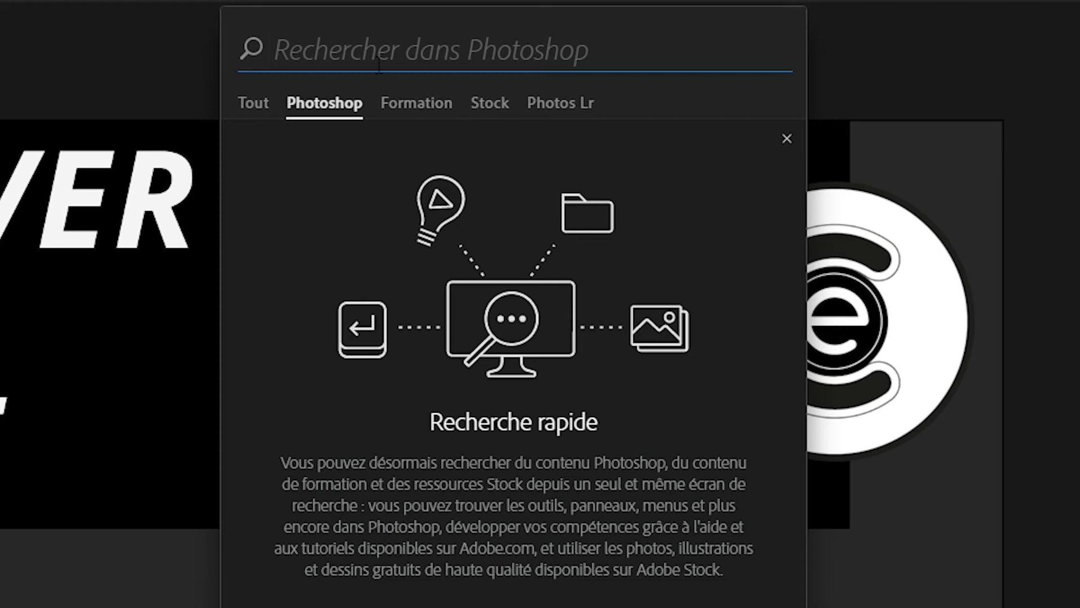
text(règle)
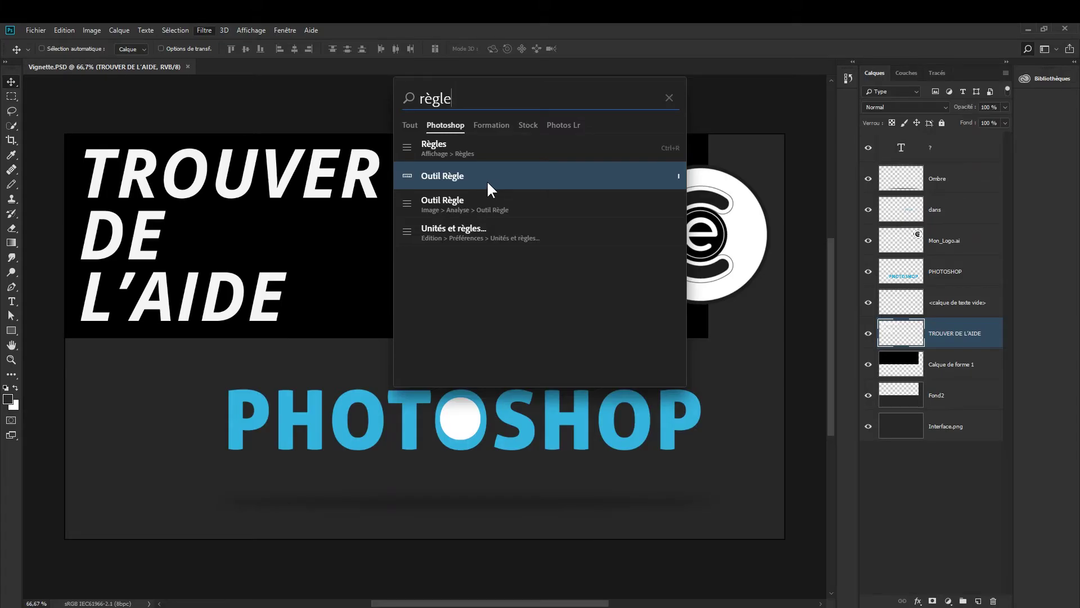
click(460, 186)
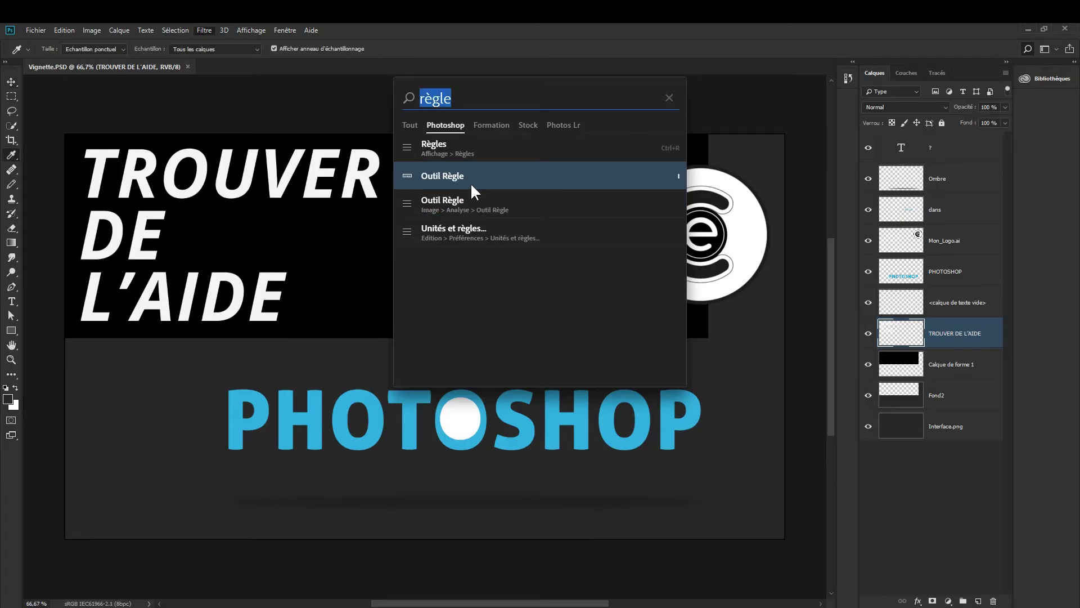
- Use Outil Règle to measure a 1152,54 line at 14,3° from L'AIDE to the logo
click(472, 182)
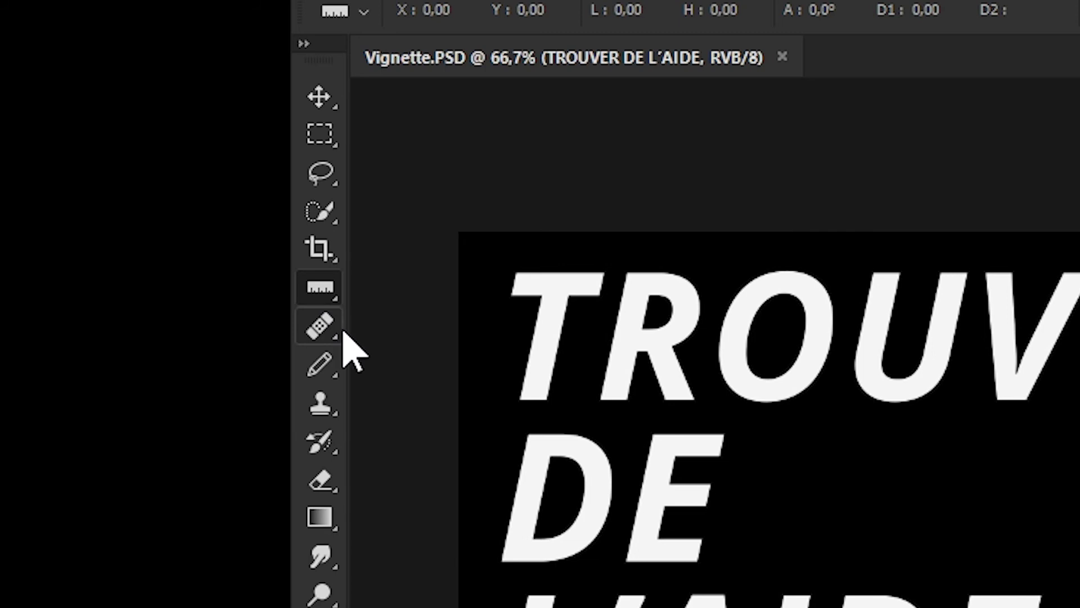
drag(283, 285, 499, 254)
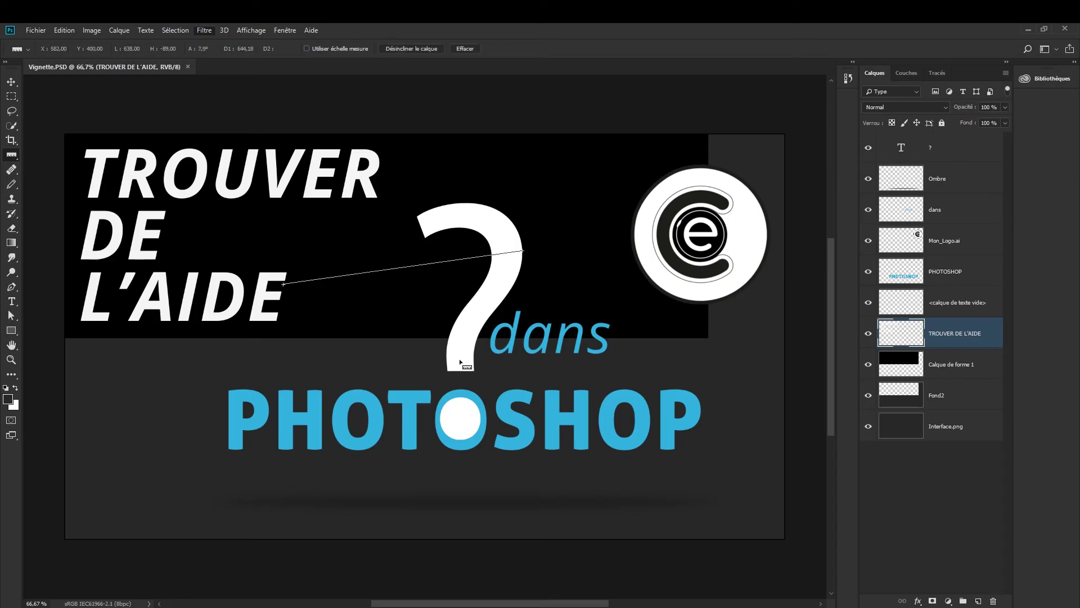
drag(315, 306, 771, 329)
drag(217, 319, 637, 213)
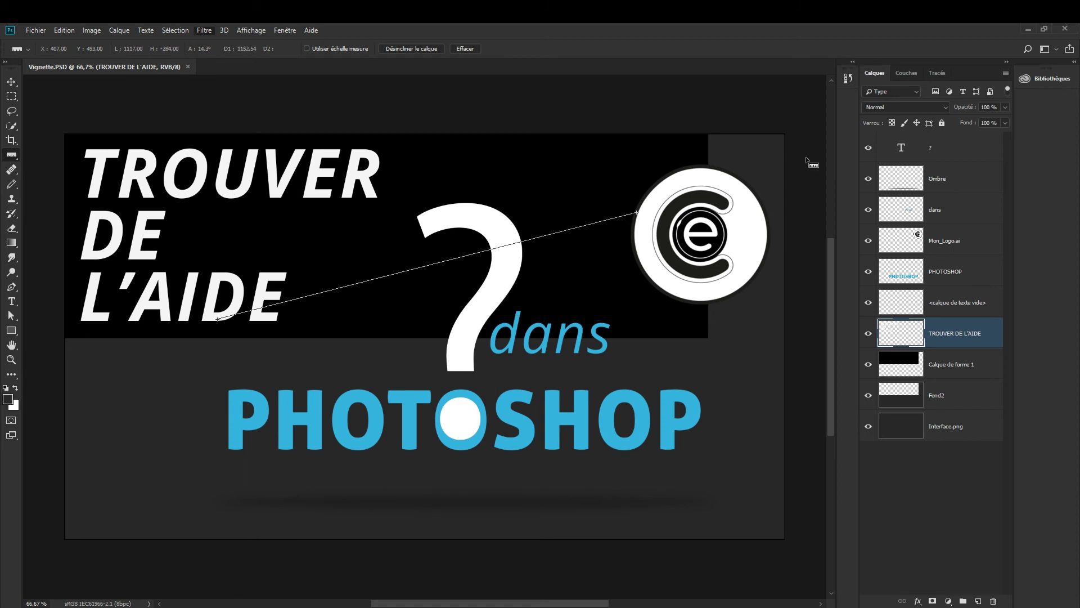
click(1029, 48)
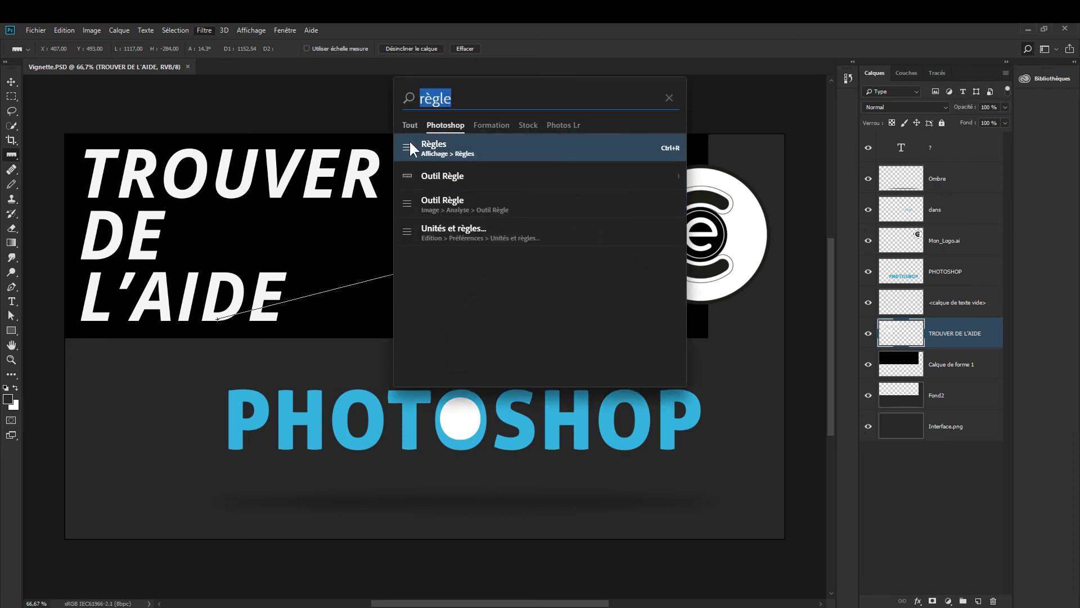
- Browse the Stock image results for 'règle'
click(527, 126)
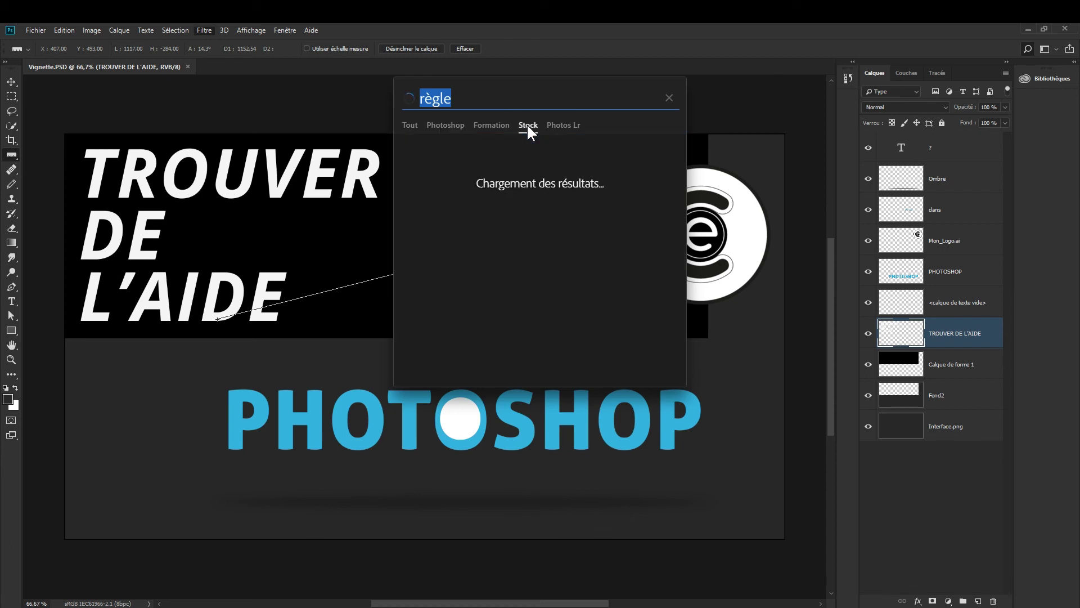
scroll(564, 209, down, 2)
scroll(565, 209, down, 2)
scroll(568, 211, down, 2)
scroll(574, 212, down, 2)
scroll(576, 209, up, 2)
scroll(578, 206, up, 2)
scroll(579, 203, up, 2)
scroll(578, 199, up, 2)
- Browse the Formation help articles for 'règle', then clear and close the search
click(488, 126)
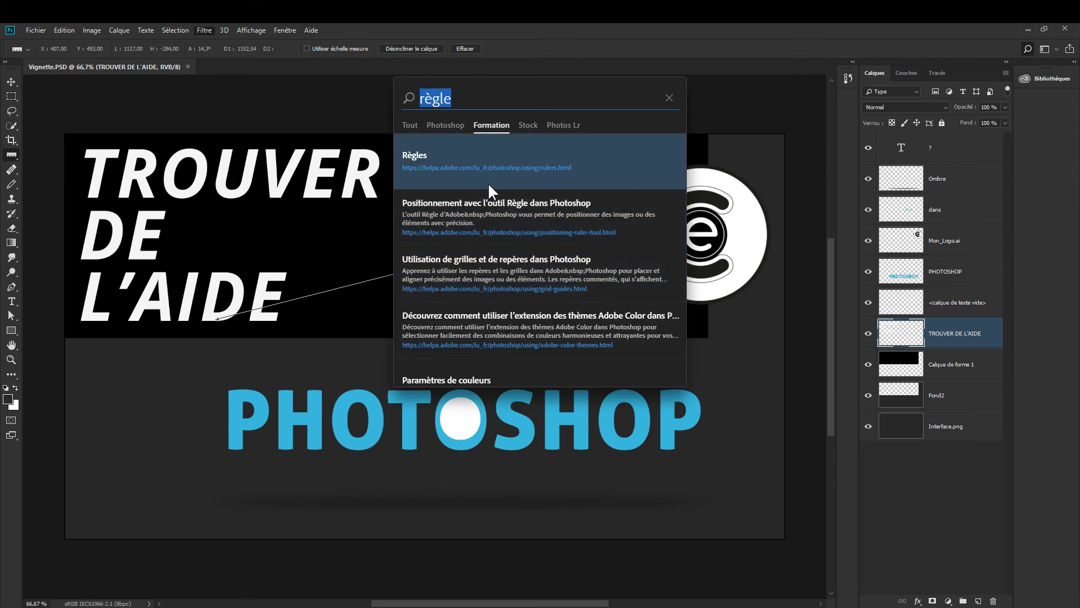
scroll(483, 213, down, 1)
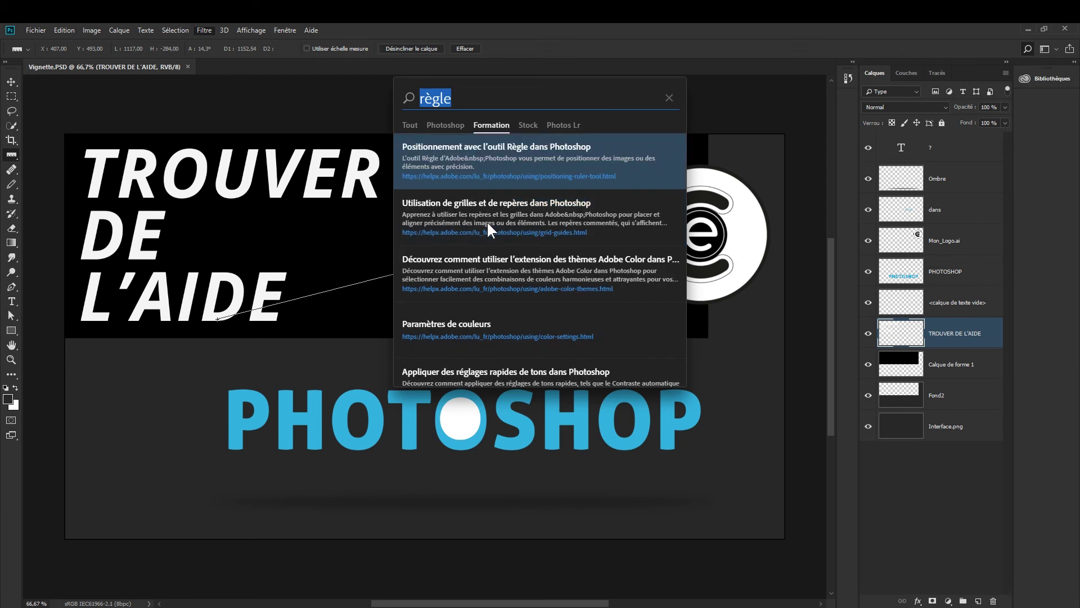
scroll(493, 228, down, 1)
scroll(502, 228, down, 1)
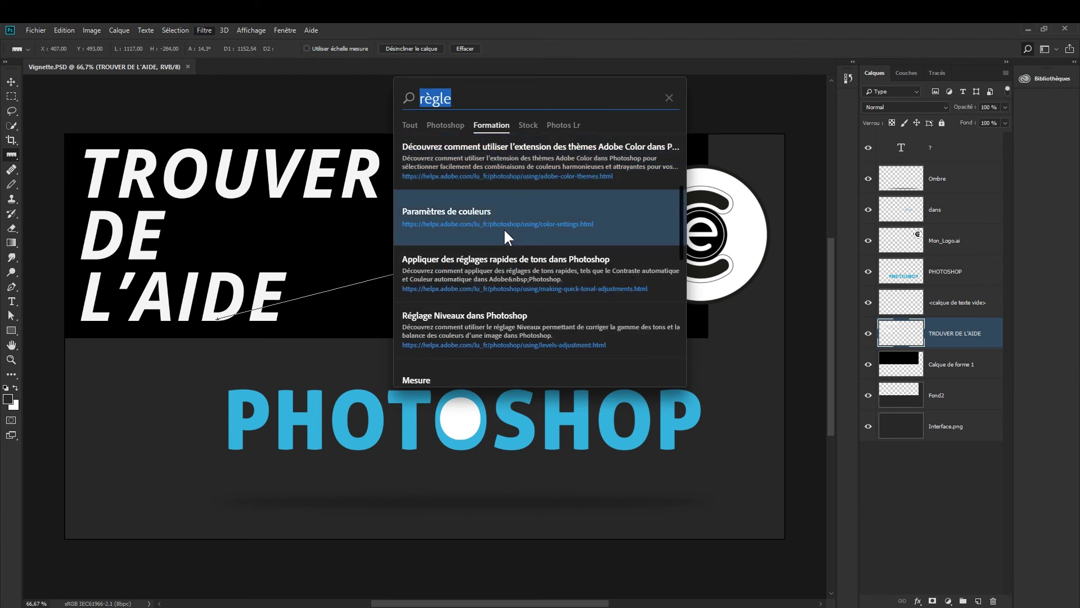
scroll(512, 226, up, 3)
click(670, 98)
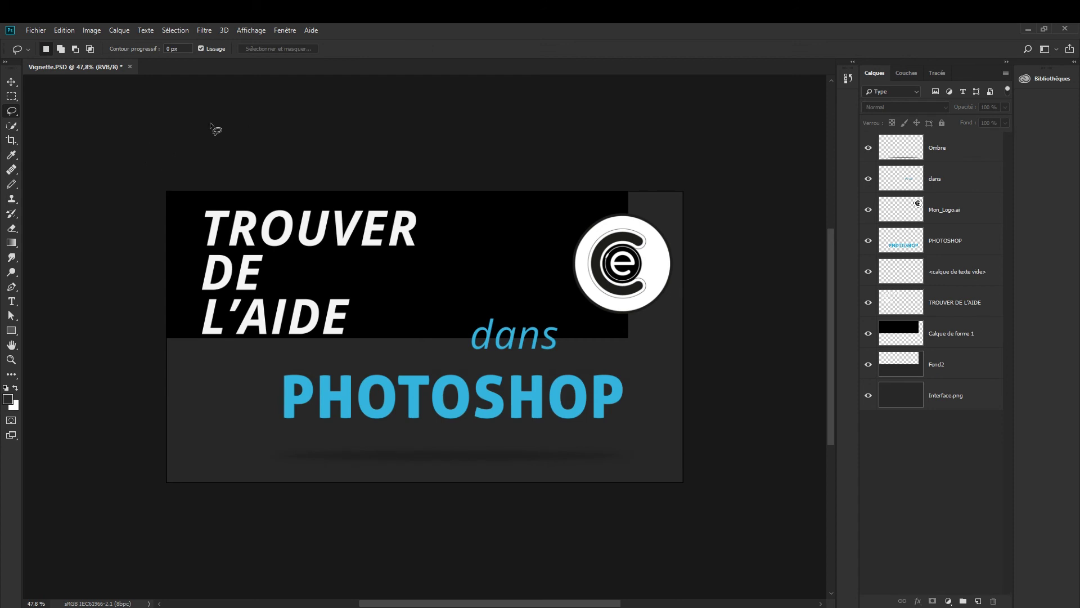